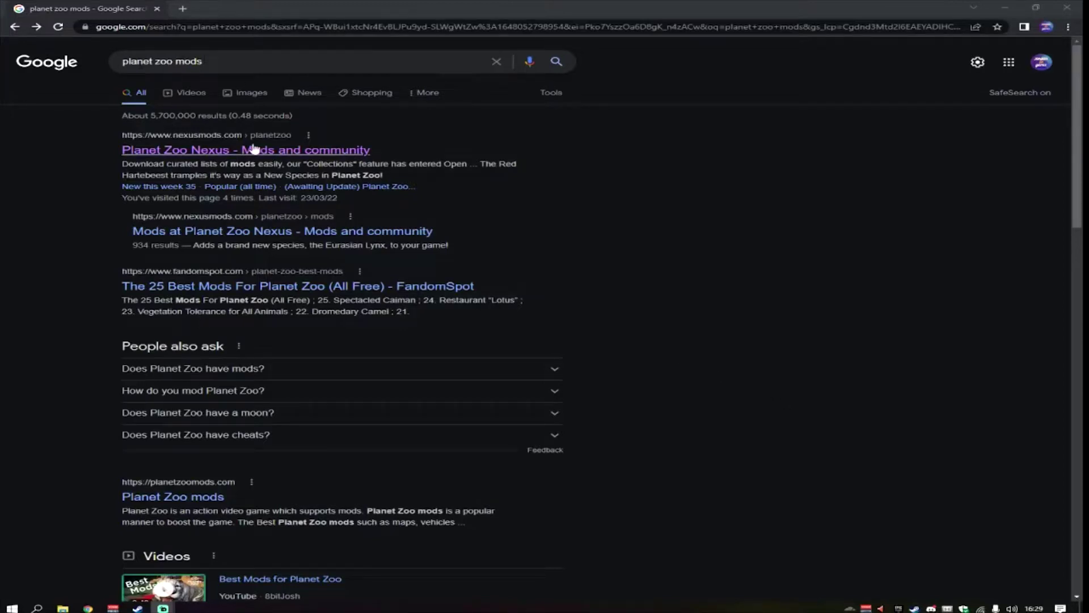
- Open the 'Planet Zoo Nexus - Mods and community' result from the 'planet zoo mods' search
click(218, 151)
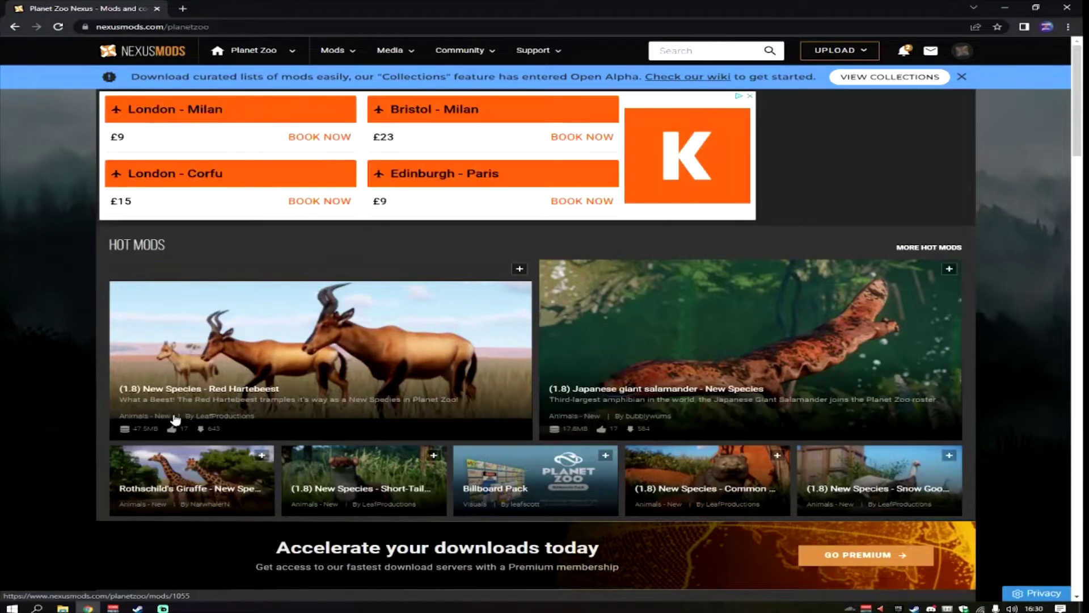
click(127, 396)
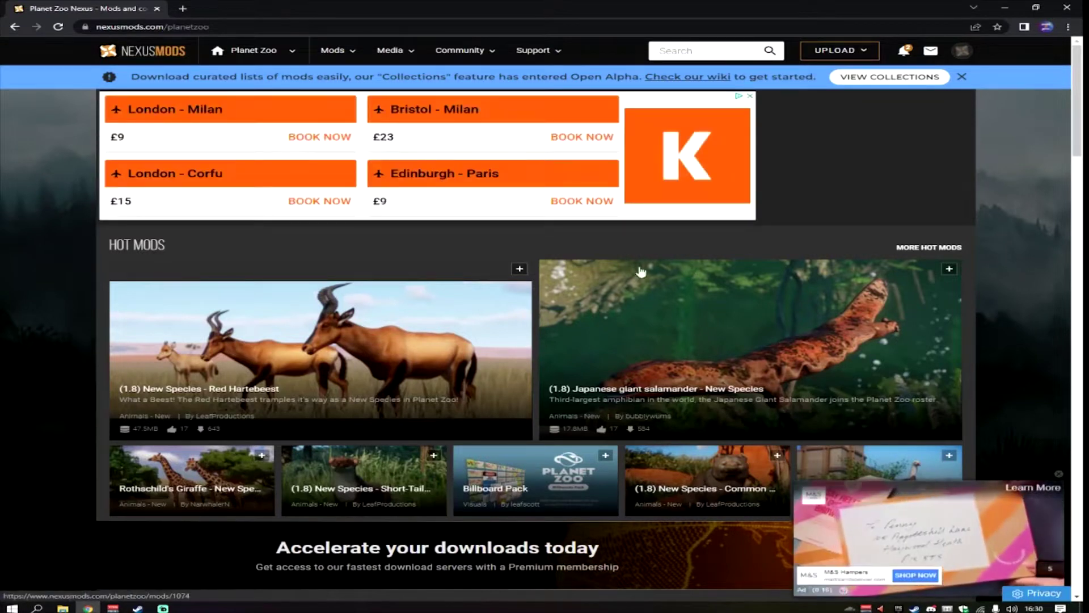
- Search Nexus Mods for 'peng' and open the '(1.8) Emperor Penguin - New Species' page
click(697, 54)
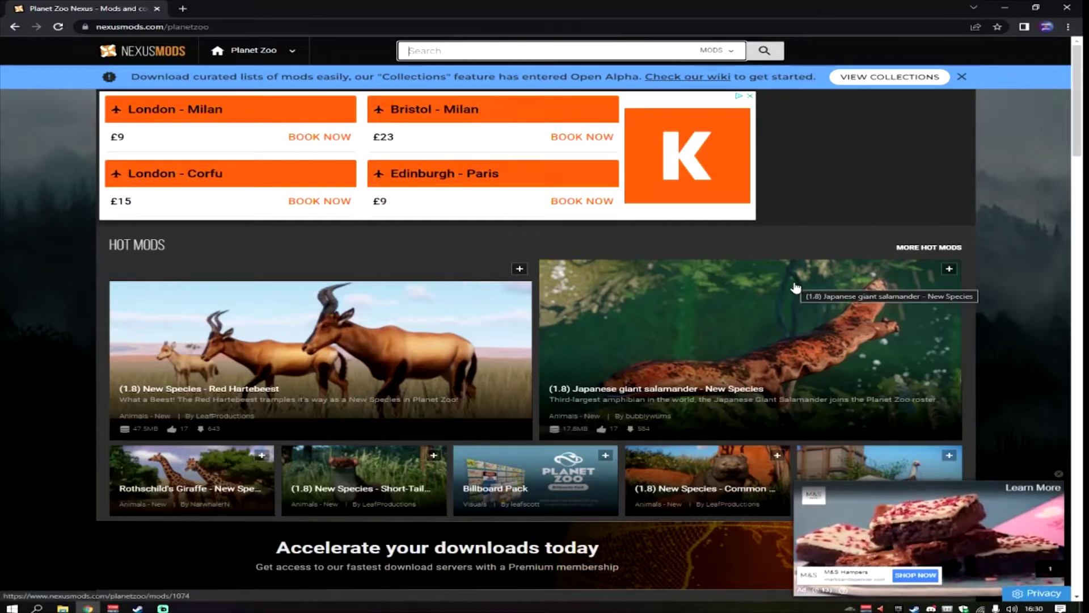
text(ocelot)
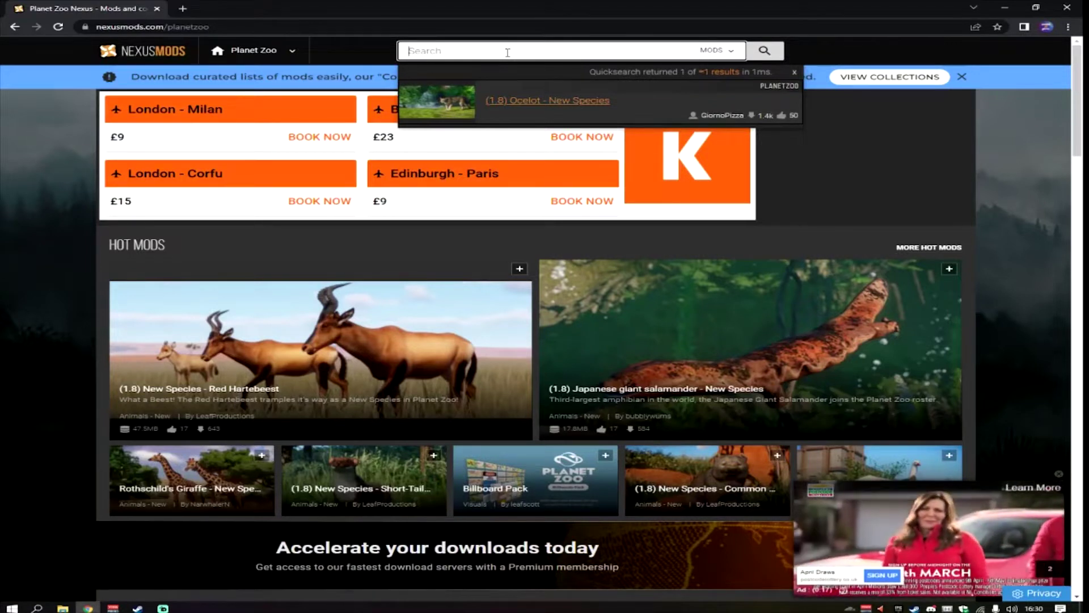
text(peng)
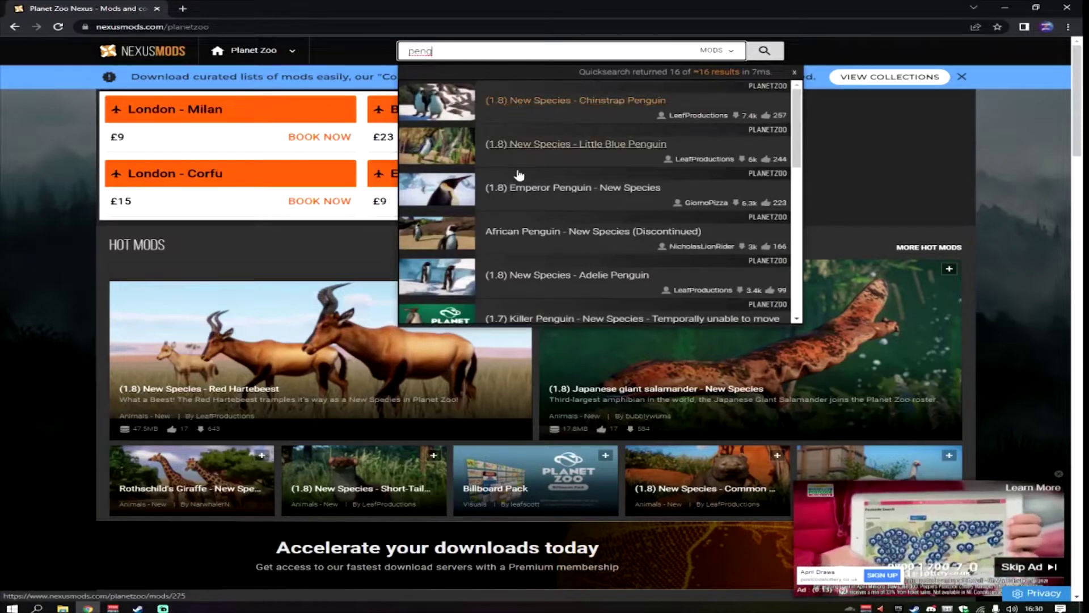
click(537, 196)
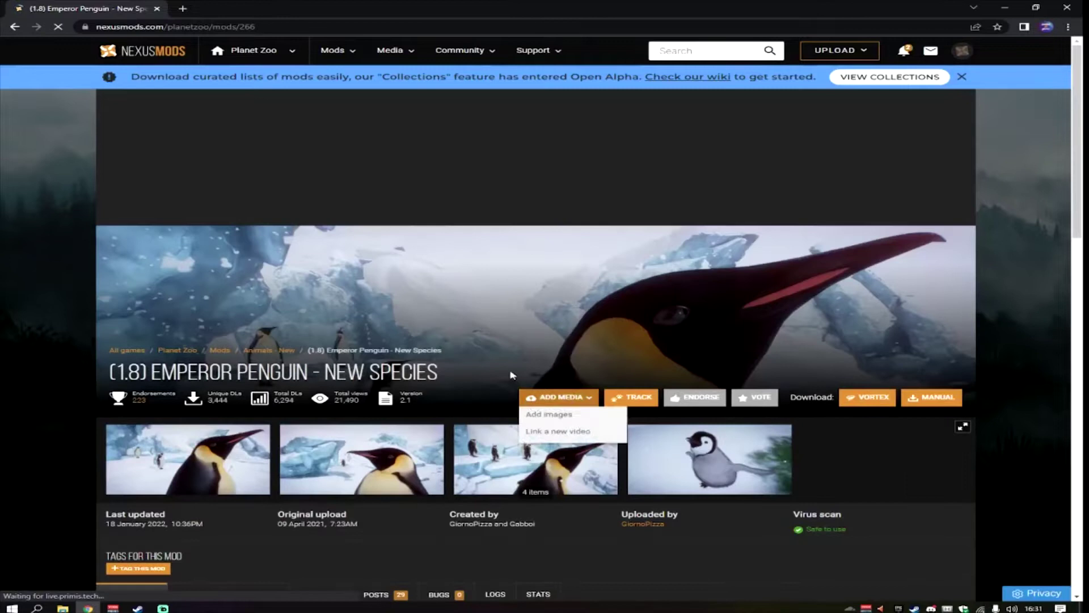
scroll(284, 341, down, 2)
click(129, 251)
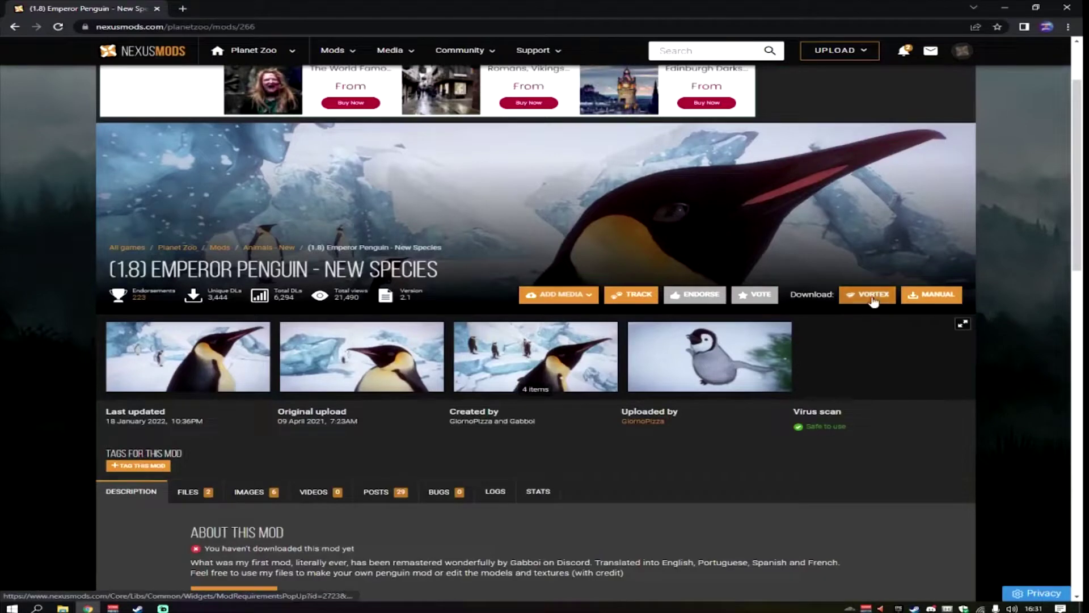
click(942, 299)
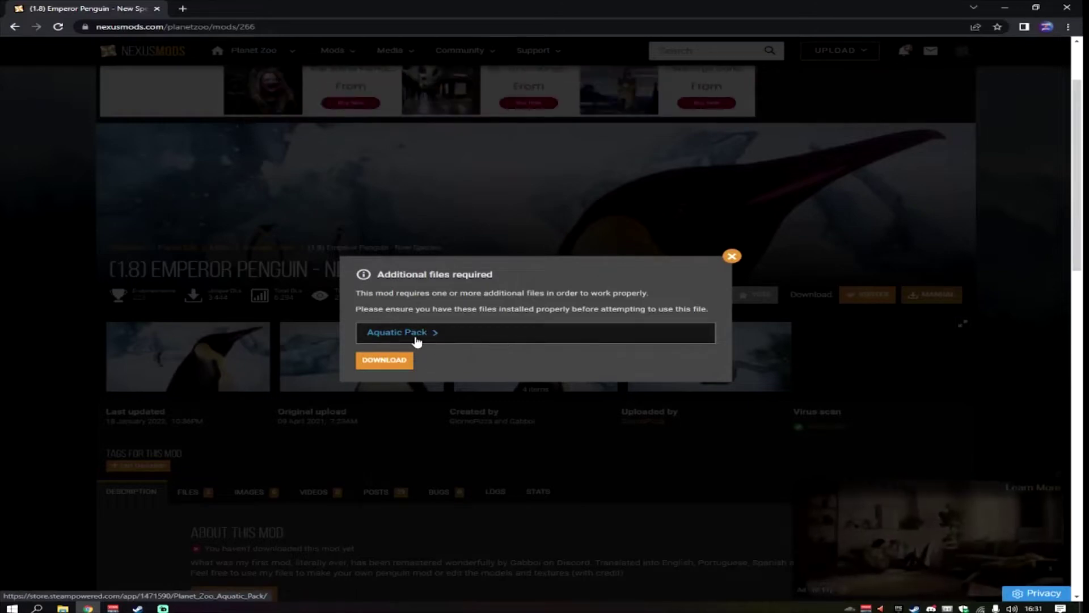
click(731, 256)
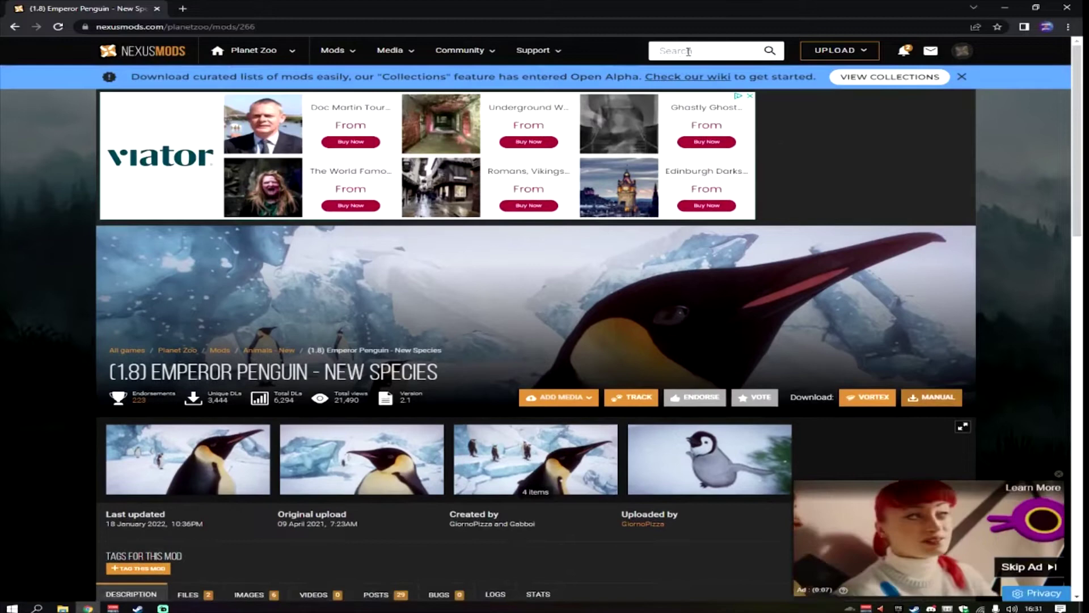
- Search Nexus Mods for 'ocel' and open the '(1.8) Ocelot - New Species' mod page
click(693, 53)
text(oce)
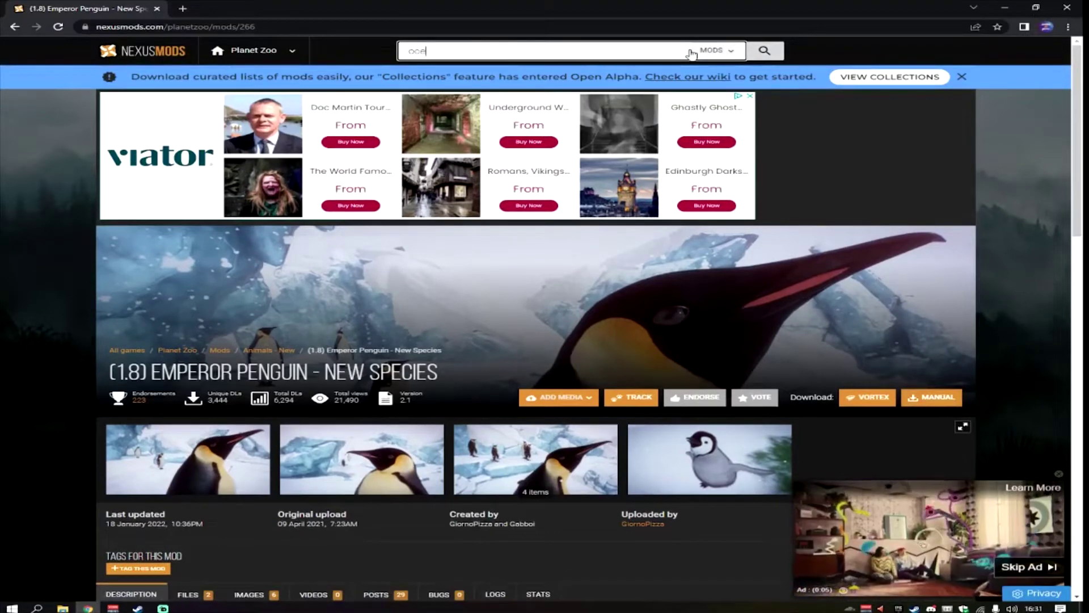
text(l)
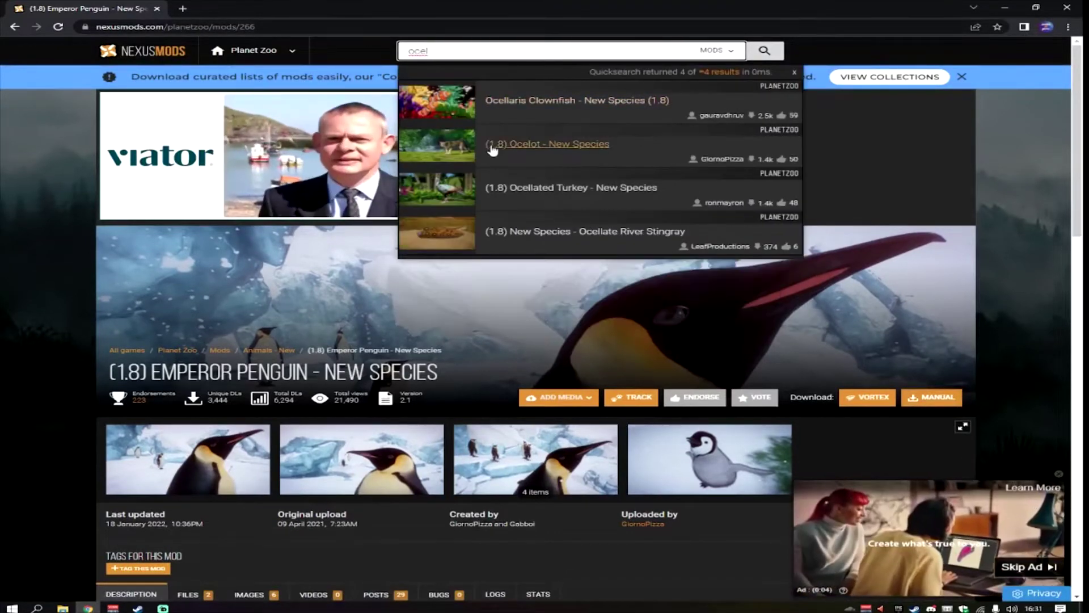
click(517, 145)
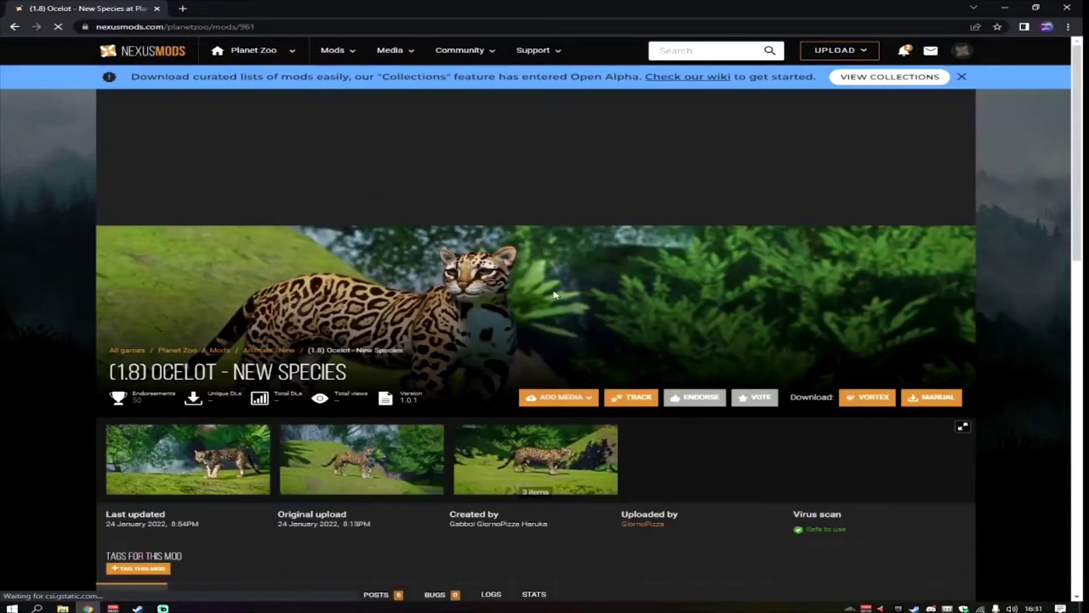
- Start the manual free download of Ocelot-961-1-0-1-1643057671.zip
click(931, 400)
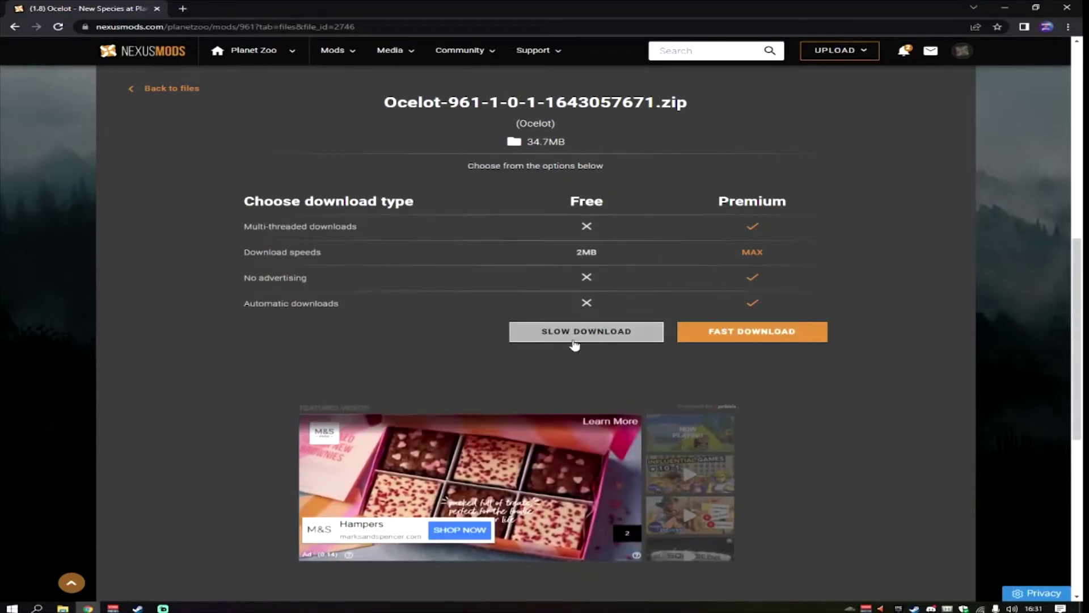
click(574, 335)
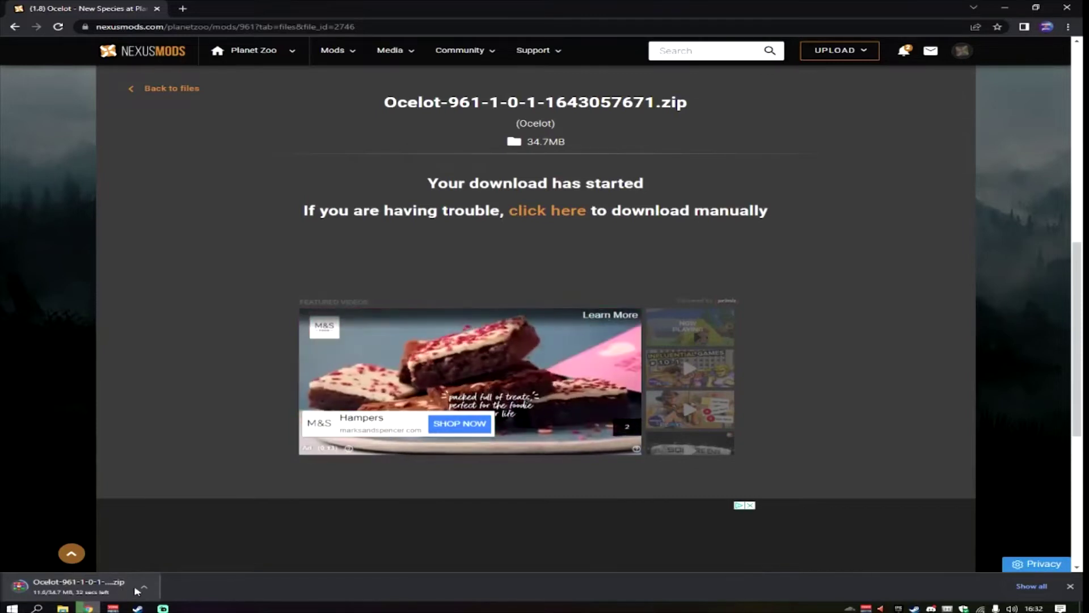
click(144, 587)
click(188, 509)
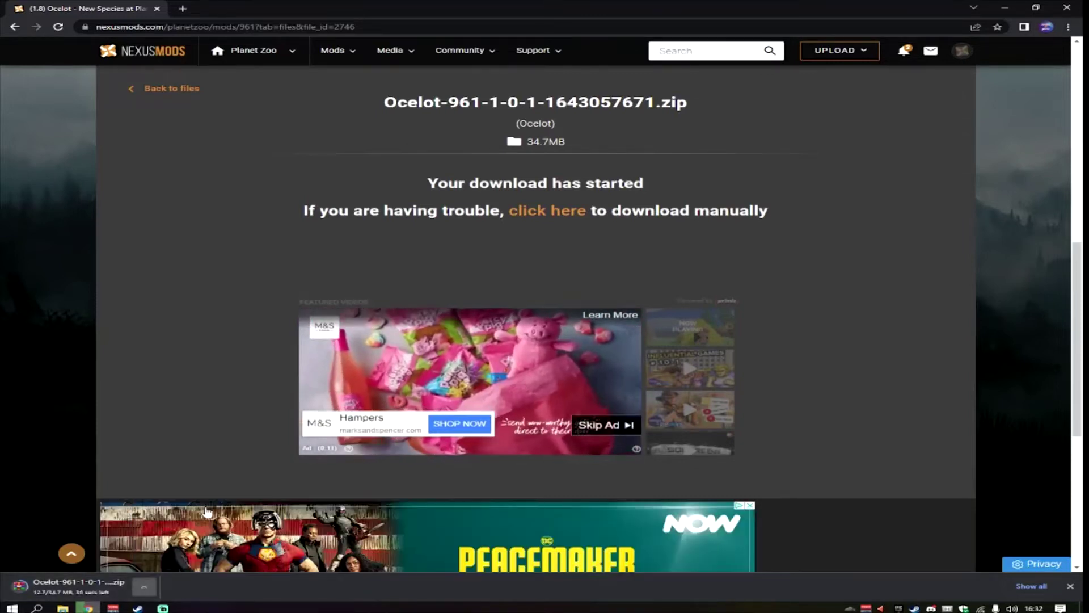
- Browse Planet Zoo's local install folder (steamapps > common > Planet Zoo) from the Steam library
click(137, 608)
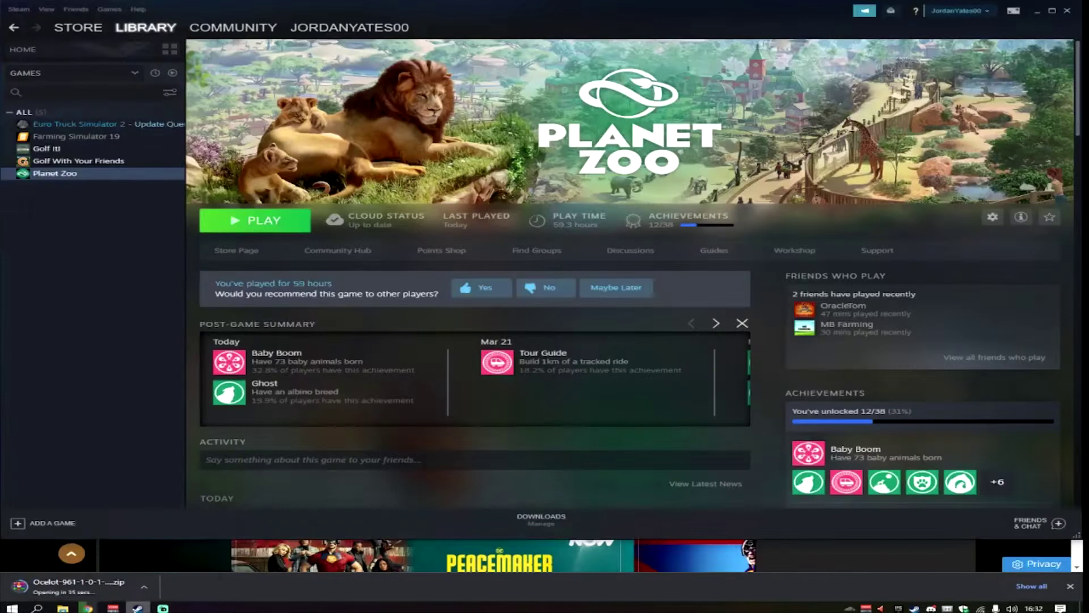
right_click(71, 177)
mouse_move(119, 227)
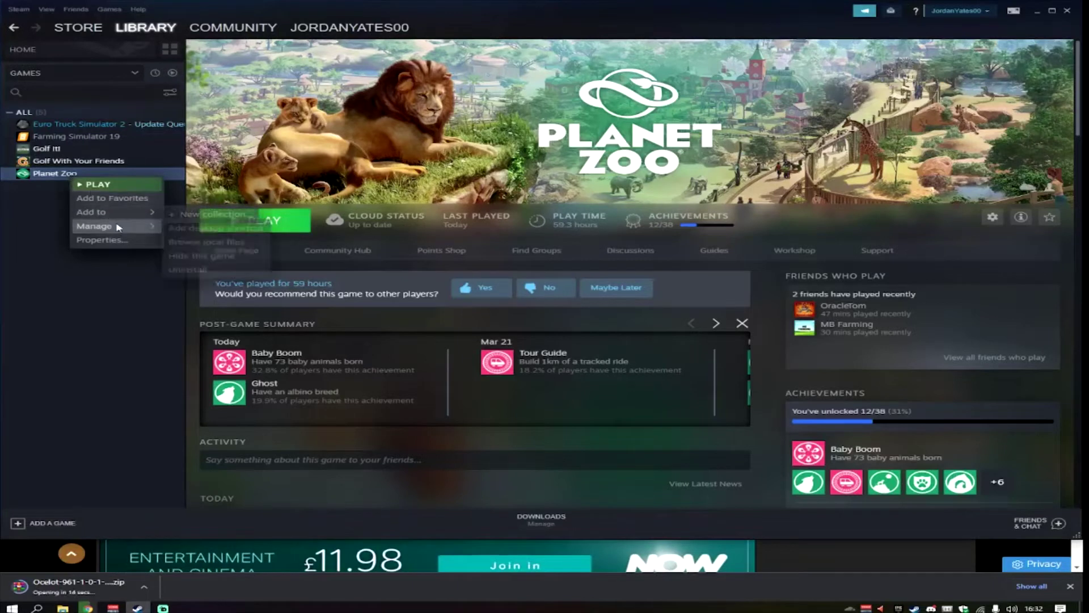
click(210, 243)
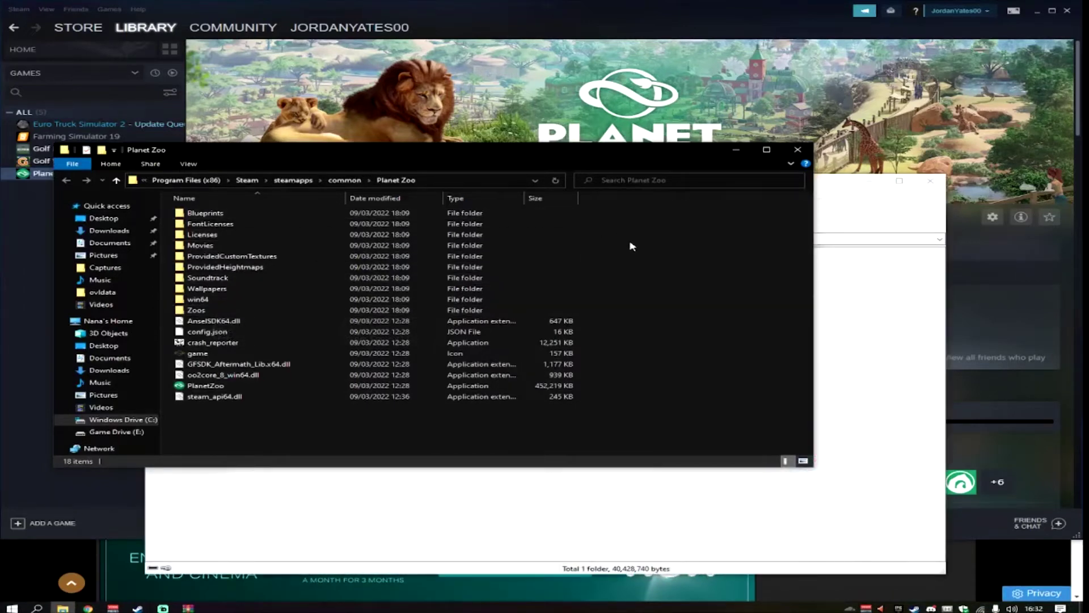
- Go into win64 > ovldata in Planet Zoo's folder, then minimize Explorer to reveal the Ocelot zip
drag(633, 149, 698, 208)
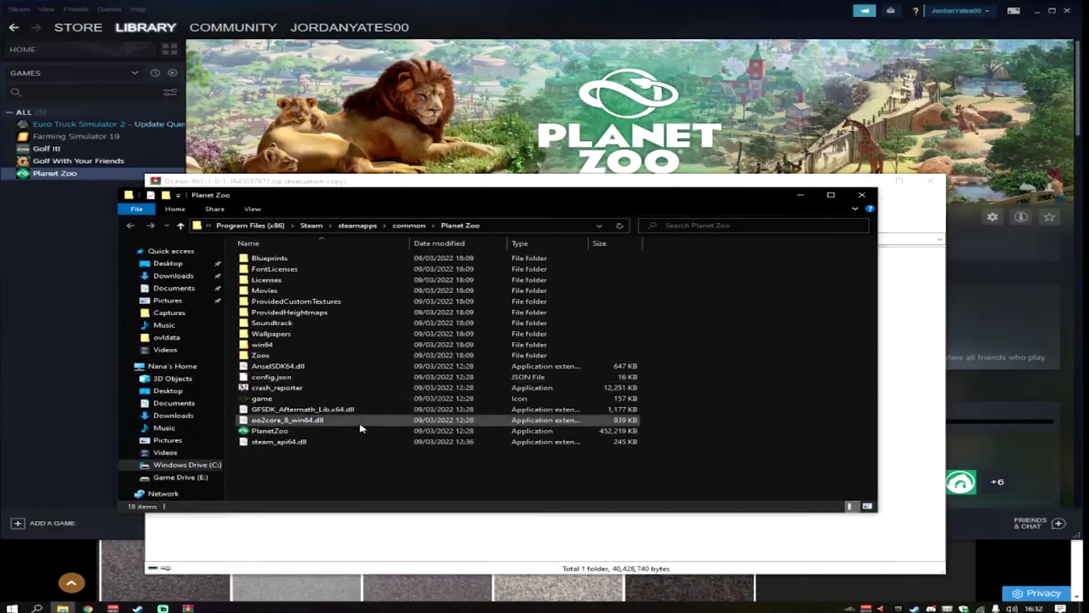
double_click(273, 350)
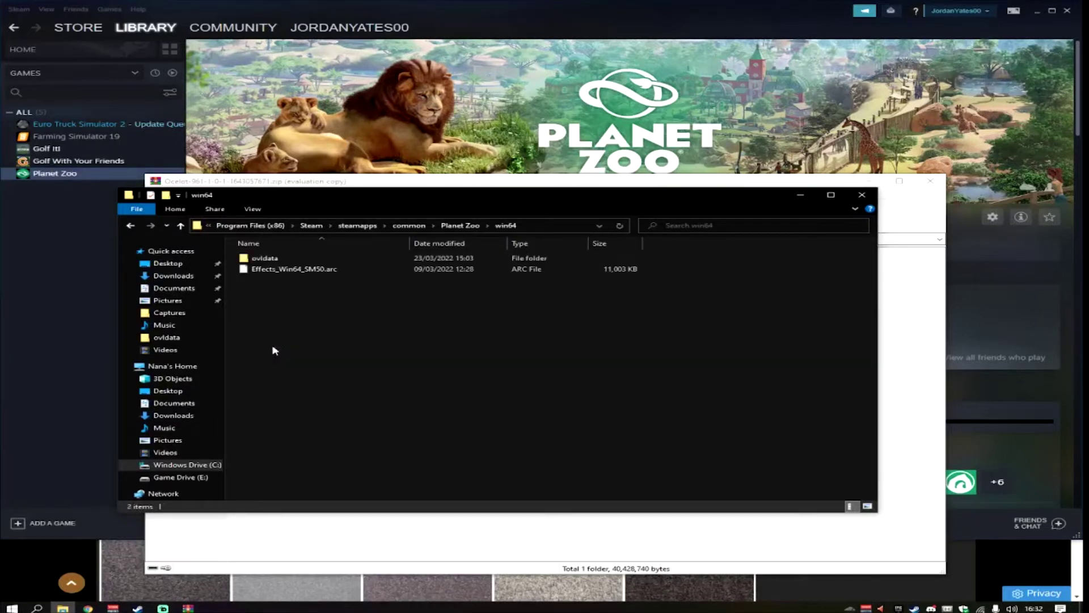
double_click(289, 263)
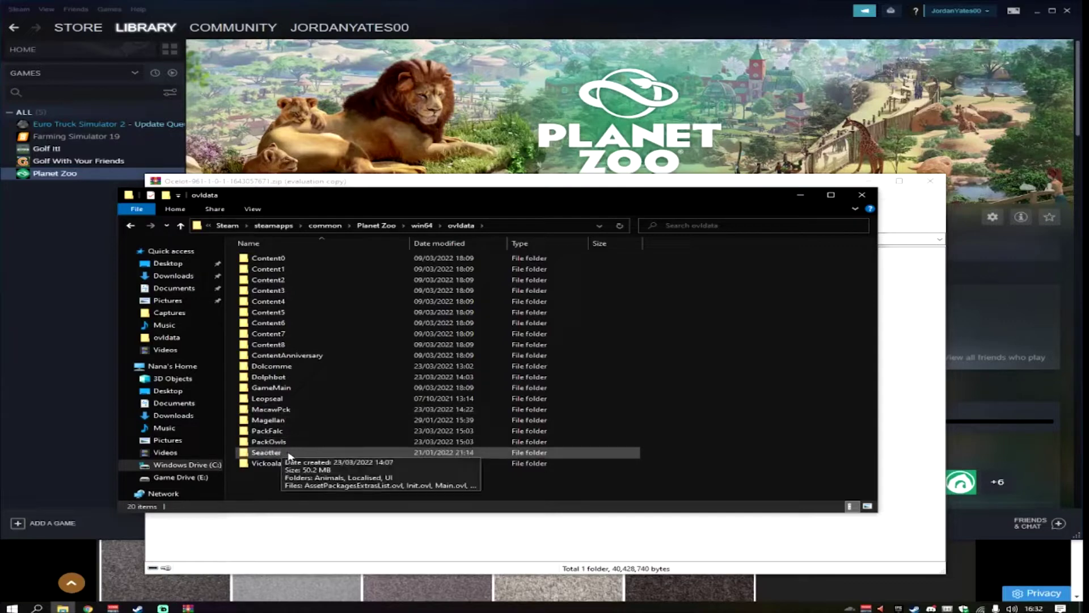
click(799, 196)
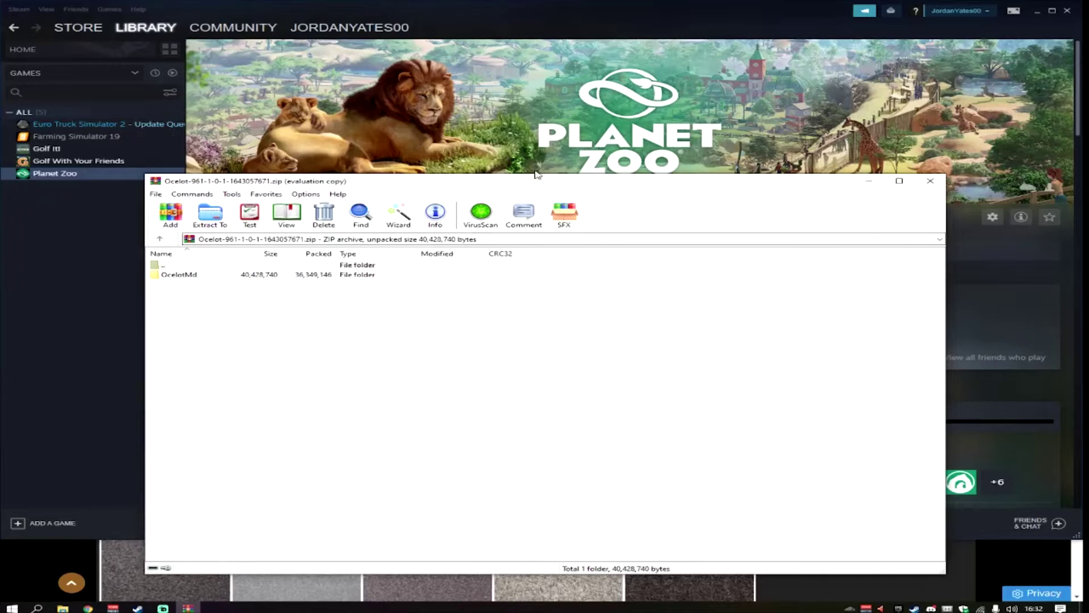
- Copy the OcelotMd folder from the Ocelot archive and paste it into Planet Zoo's ovldata folder
click(193, 277)
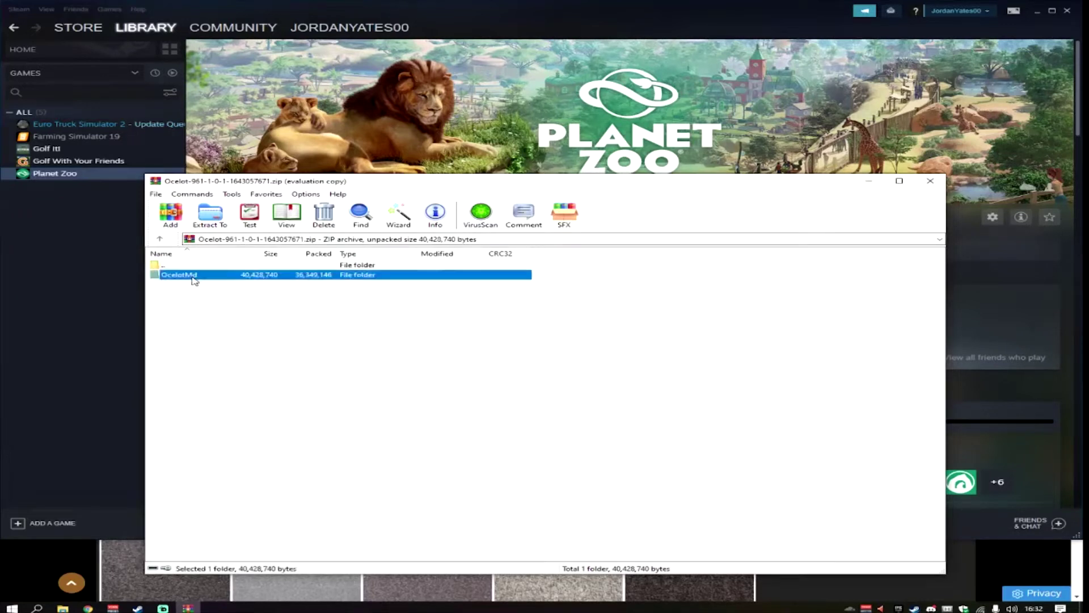
right_click(193, 276)
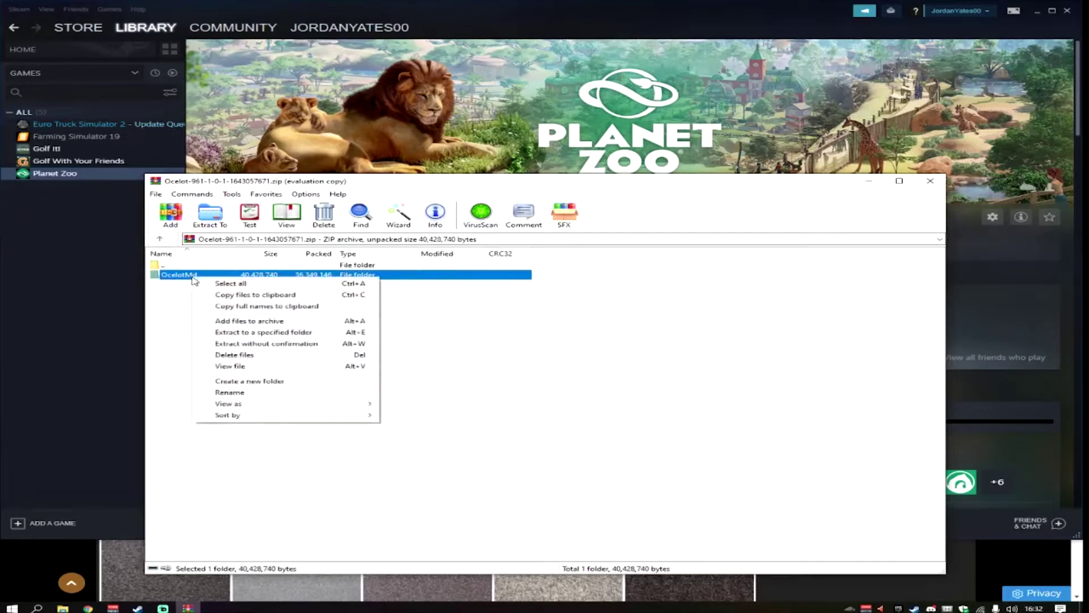
click(235, 295)
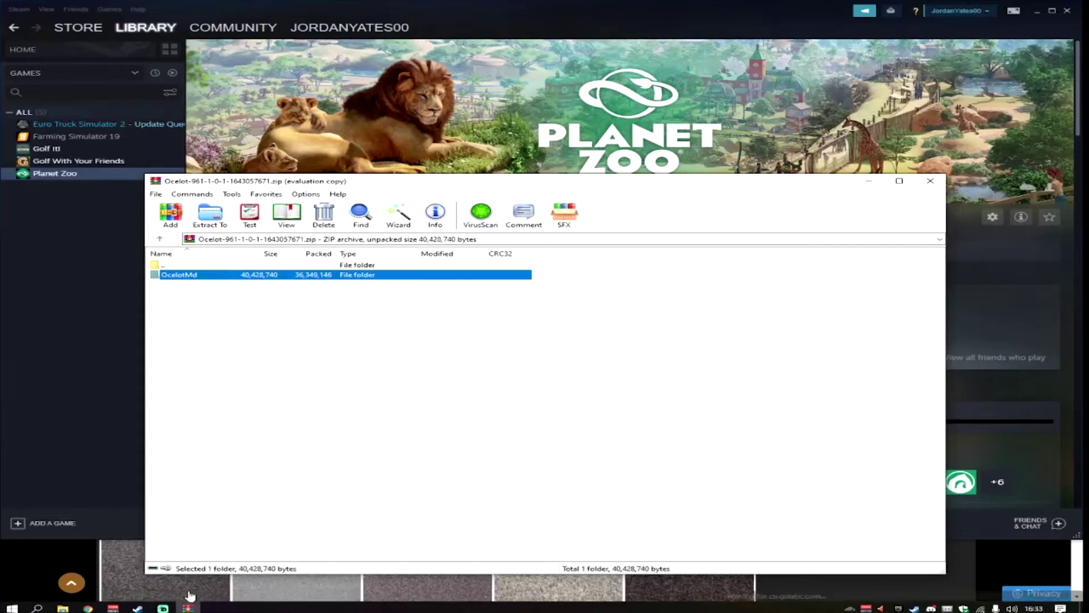
mouse_move(63, 607)
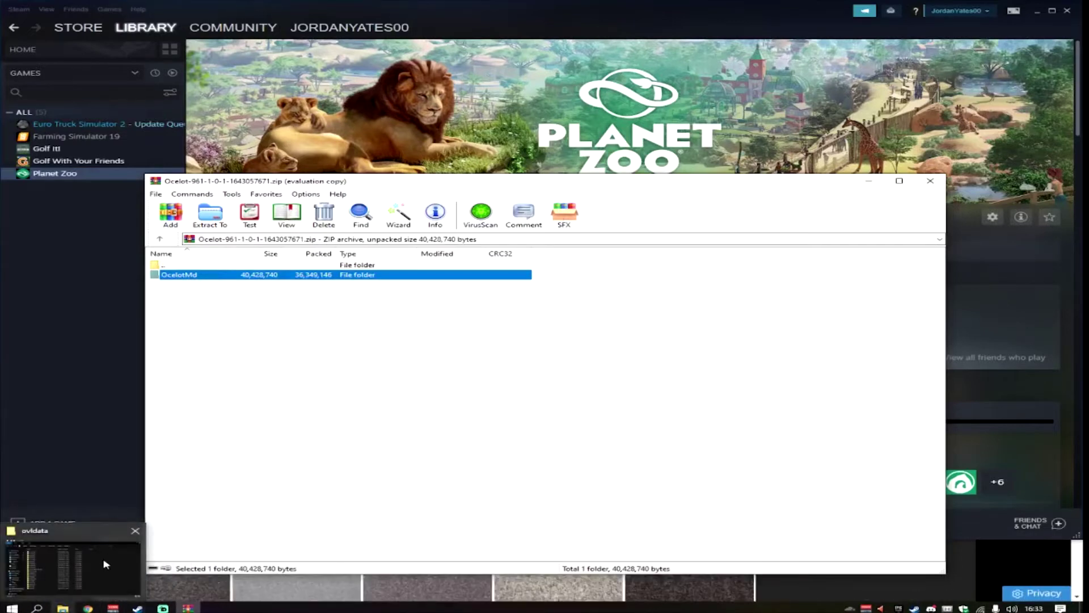
click(104, 564)
right_click(306, 476)
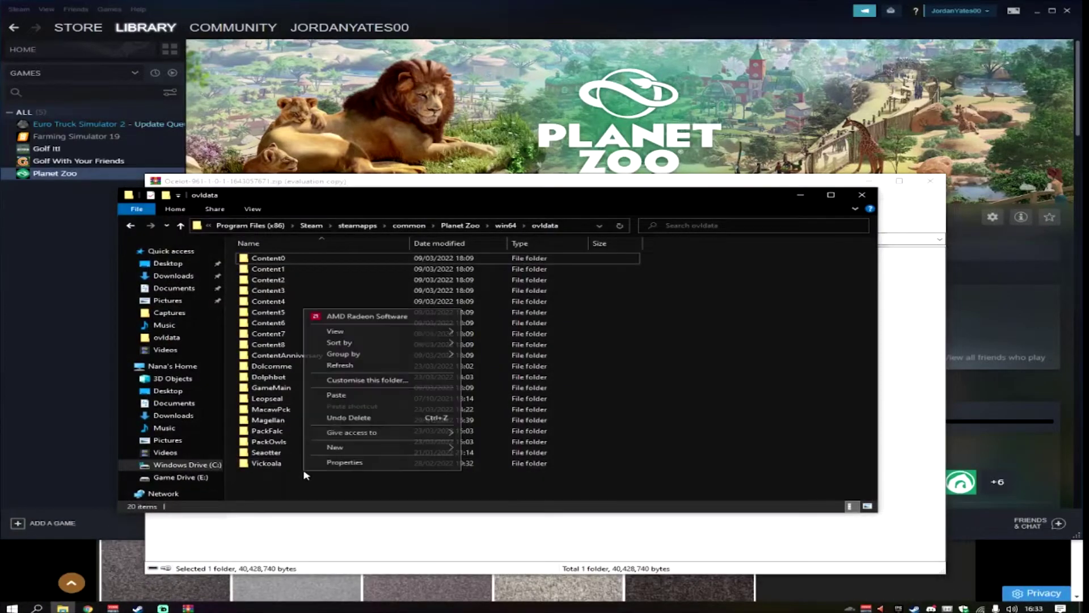
click(336, 395)
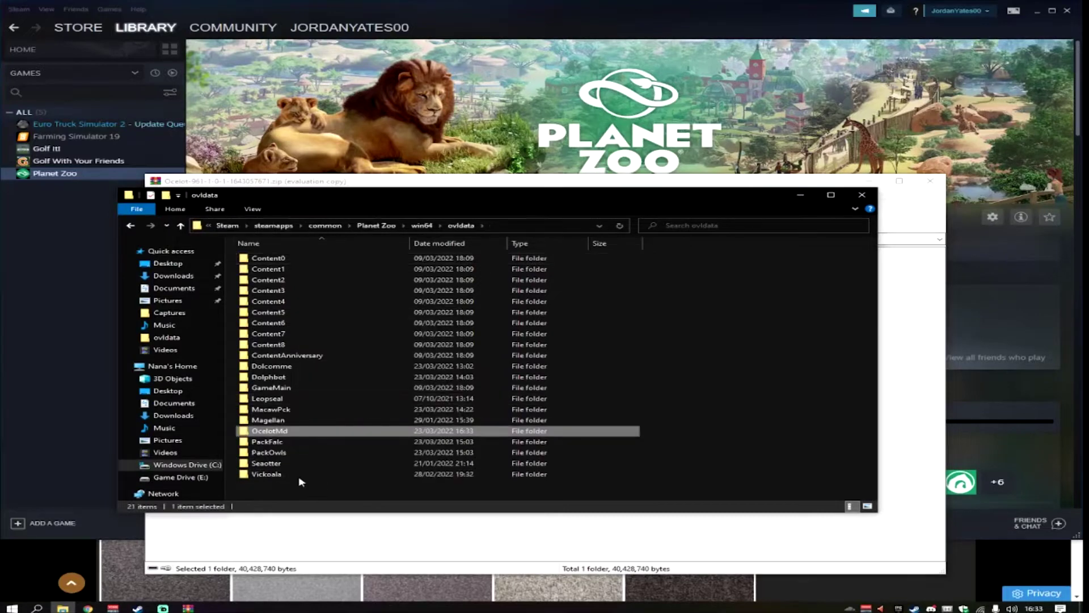
click(805, 199)
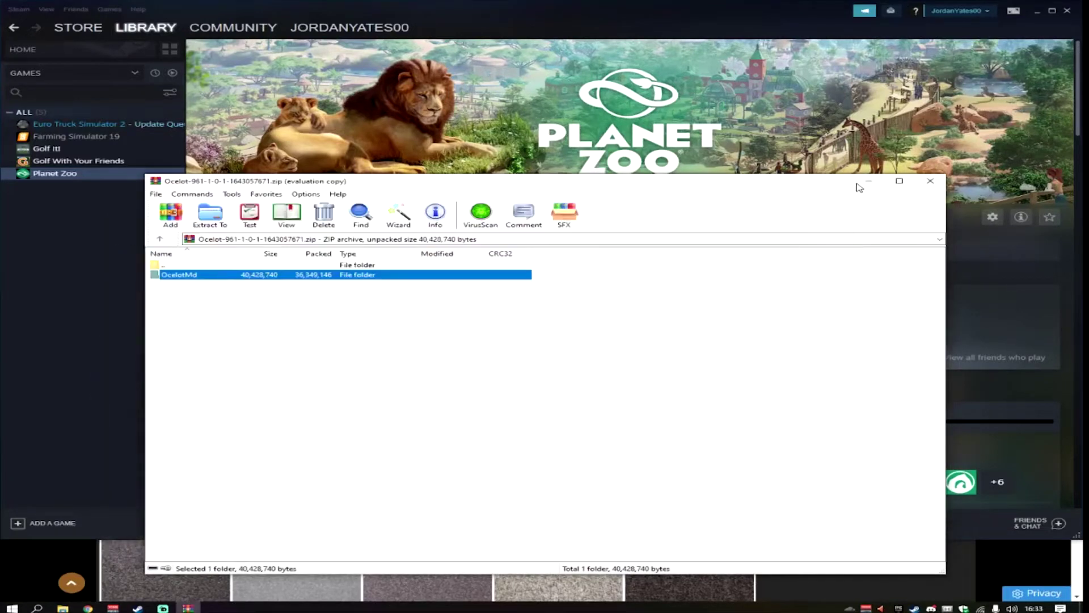
- Minimize the archive, close the Steam library window, and minimize Chrome to reach the desktop
click(864, 182)
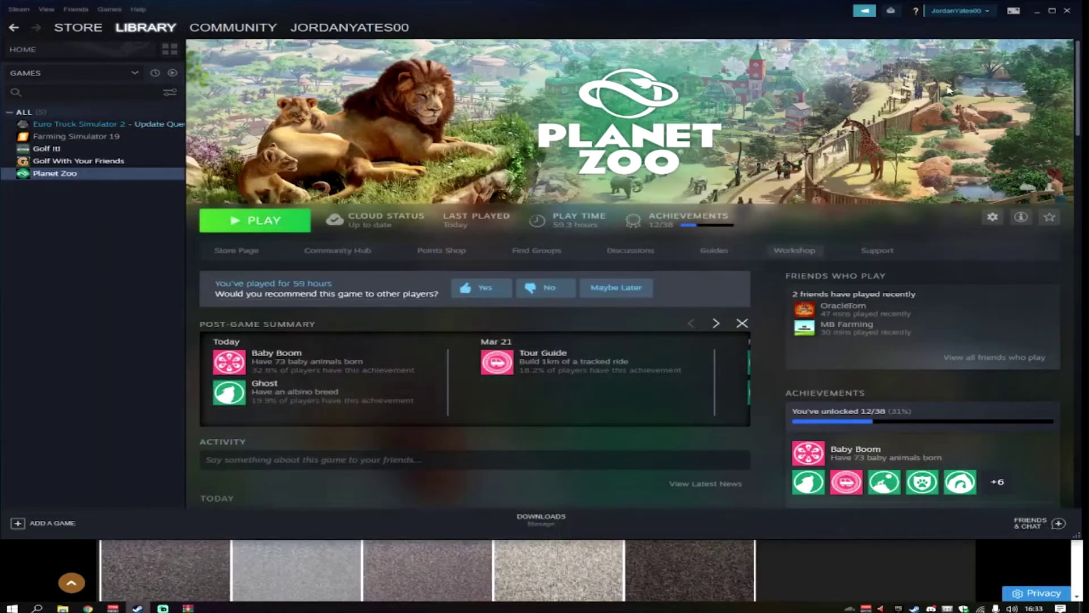
click(1067, 11)
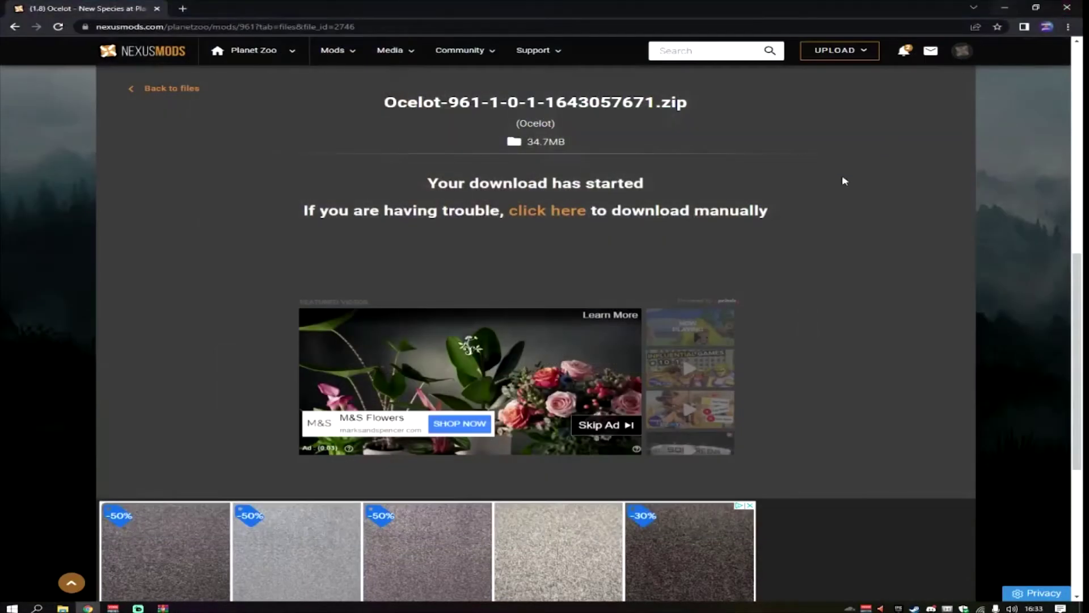
scroll(397, 230, up, 3)
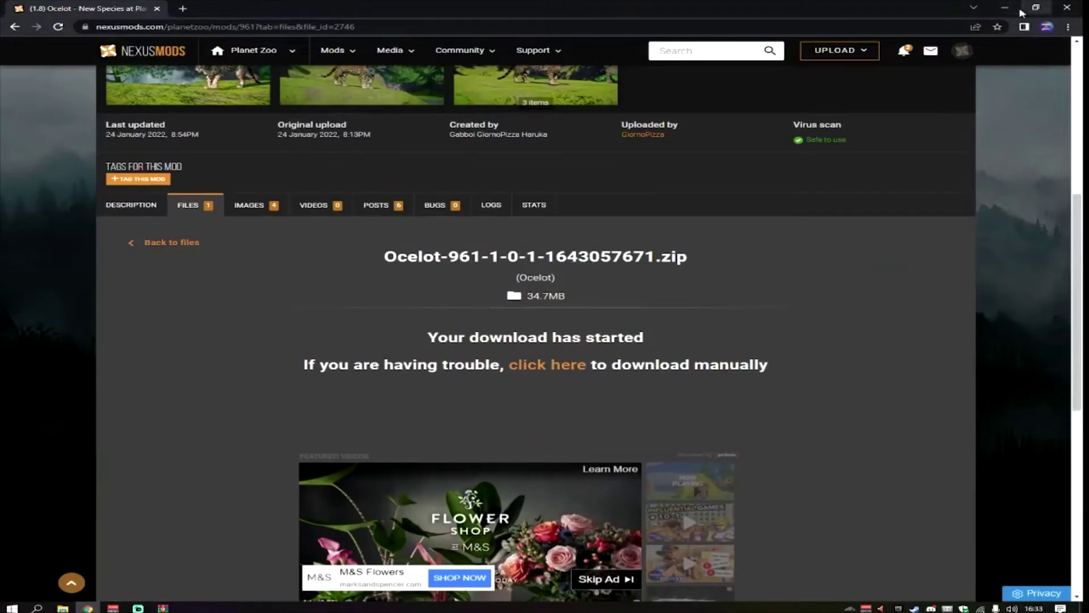
click(1003, 10)
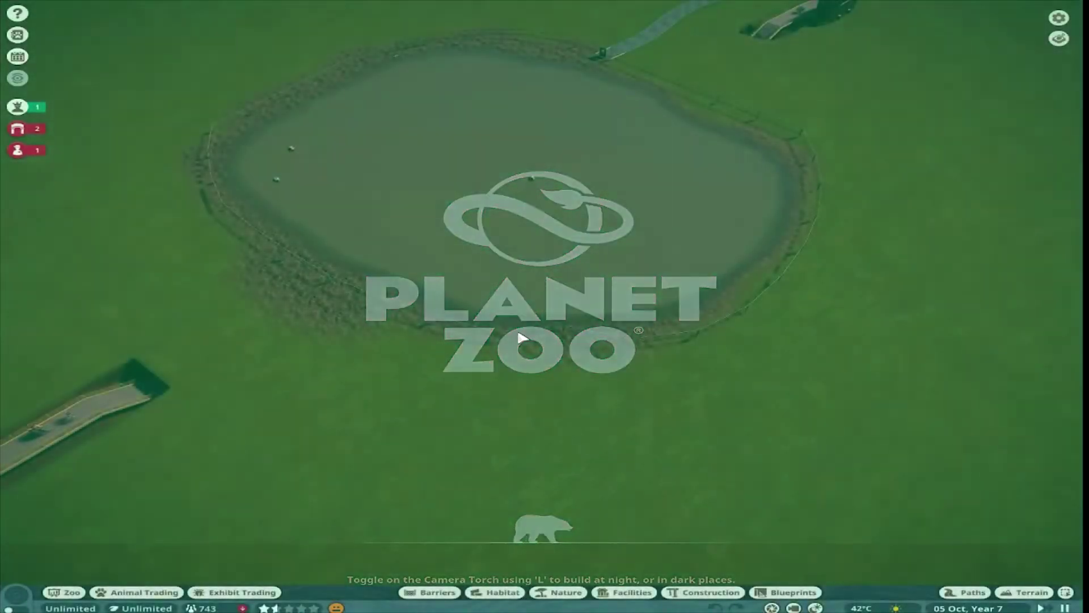
- Open the Animal Market, reset all filters, and filter the listings to Ocelot
scroll(519, 338, down, 5)
scroll(587, 297, up, 5)
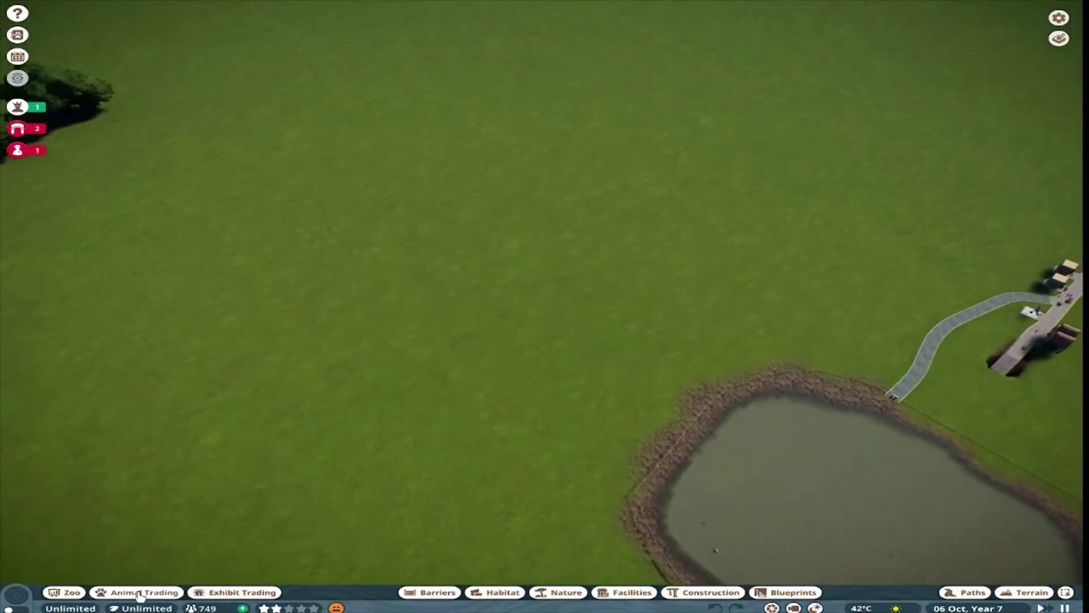
click(136, 592)
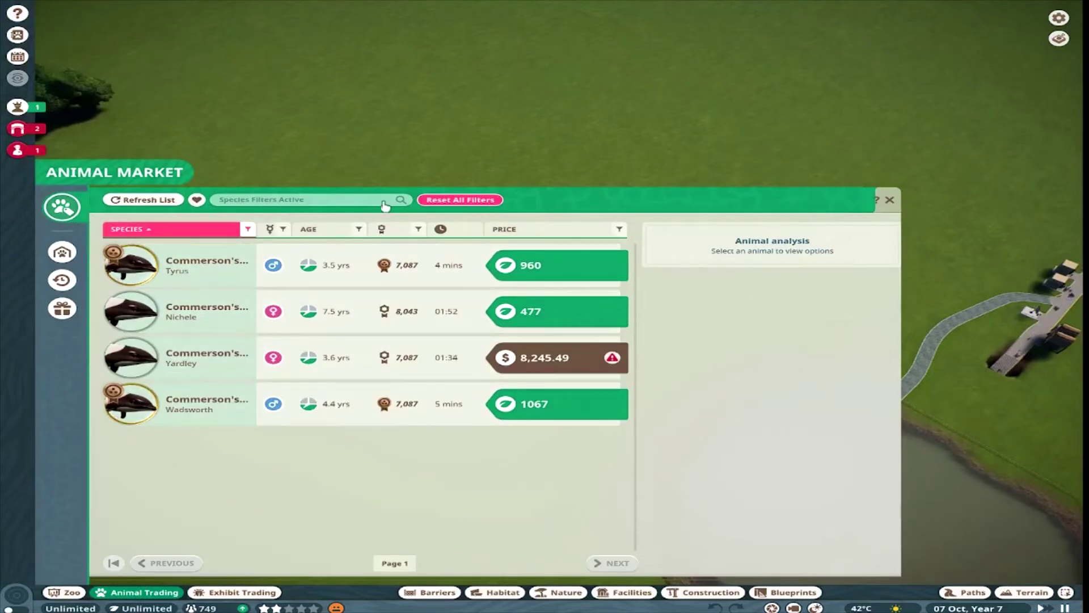
click(436, 201)
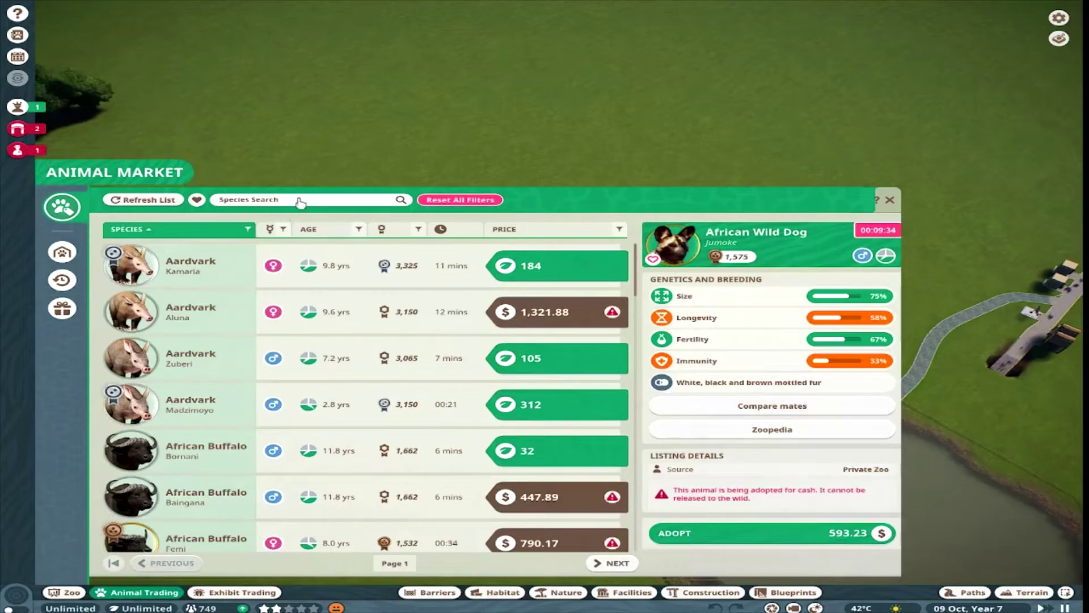
text(oce)
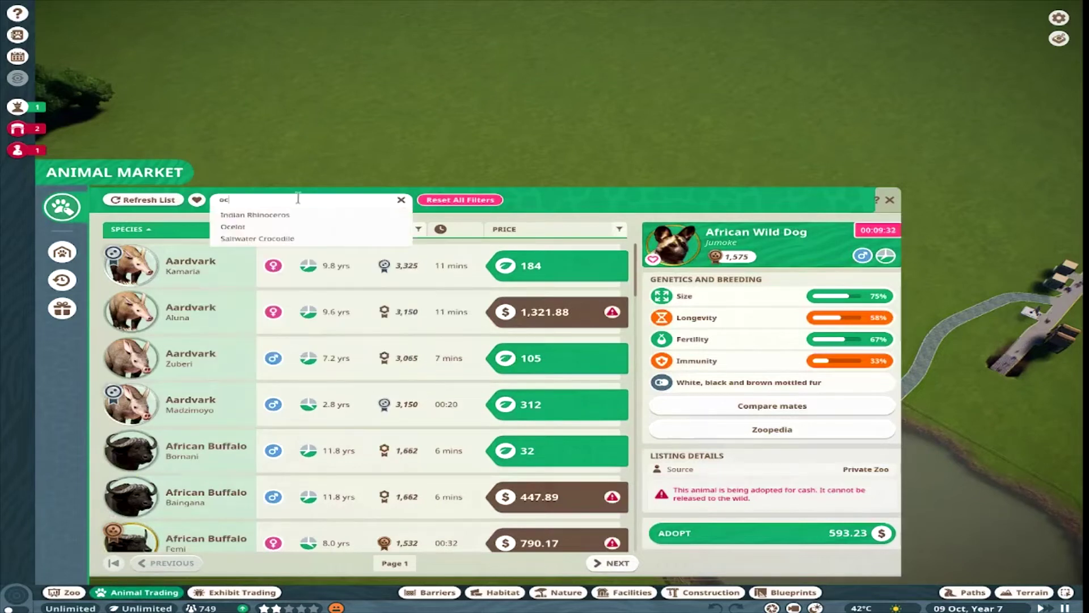
click(248, 228)
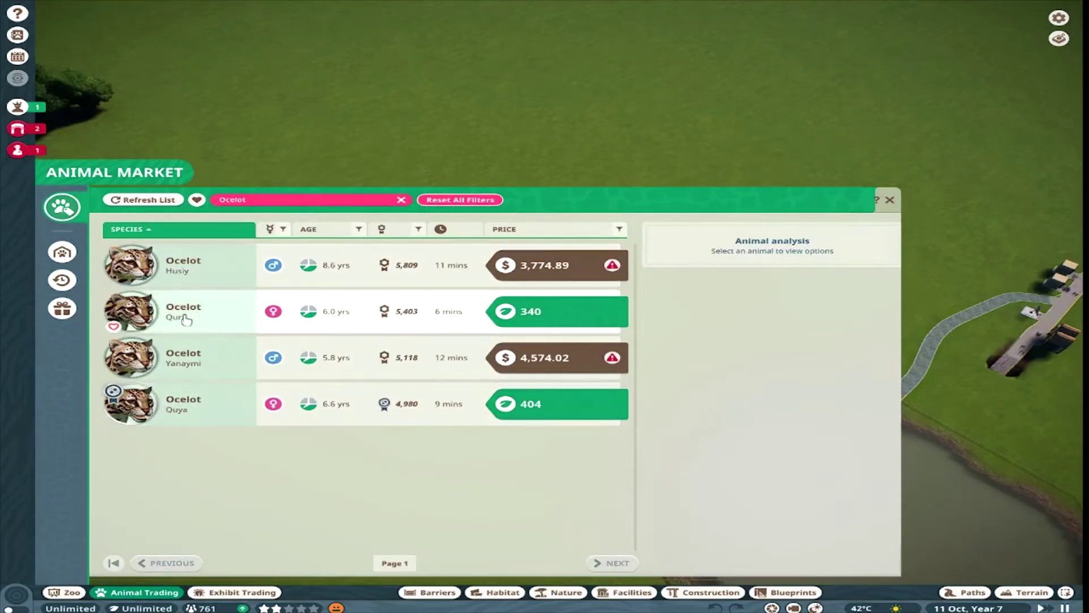
- Check the Magellanic Penguin listings, then the Leopard Seal listings
click(402, 200)
text(pe)
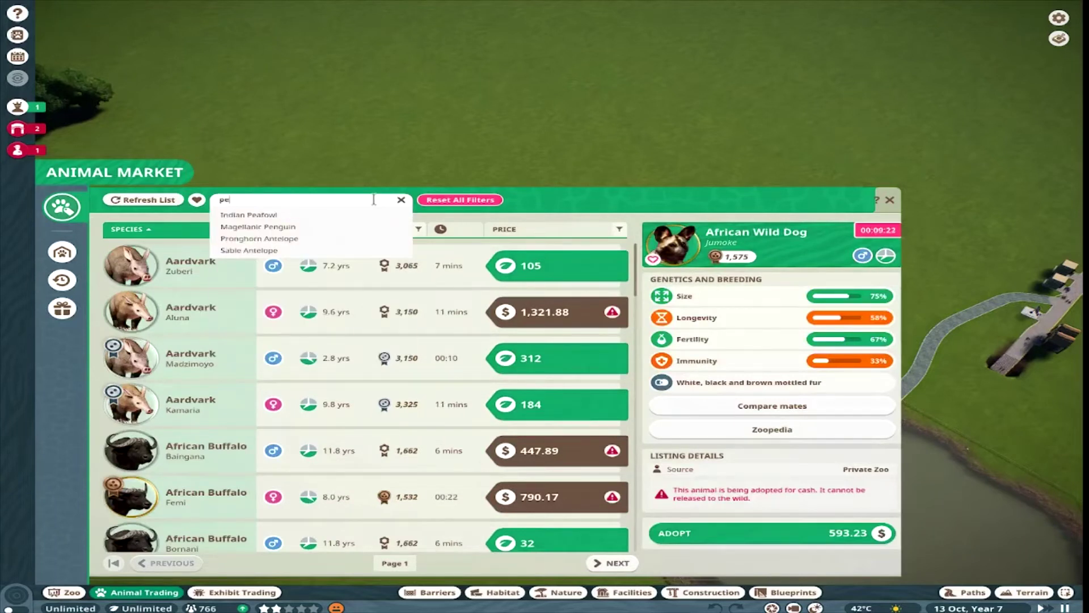
text(n)
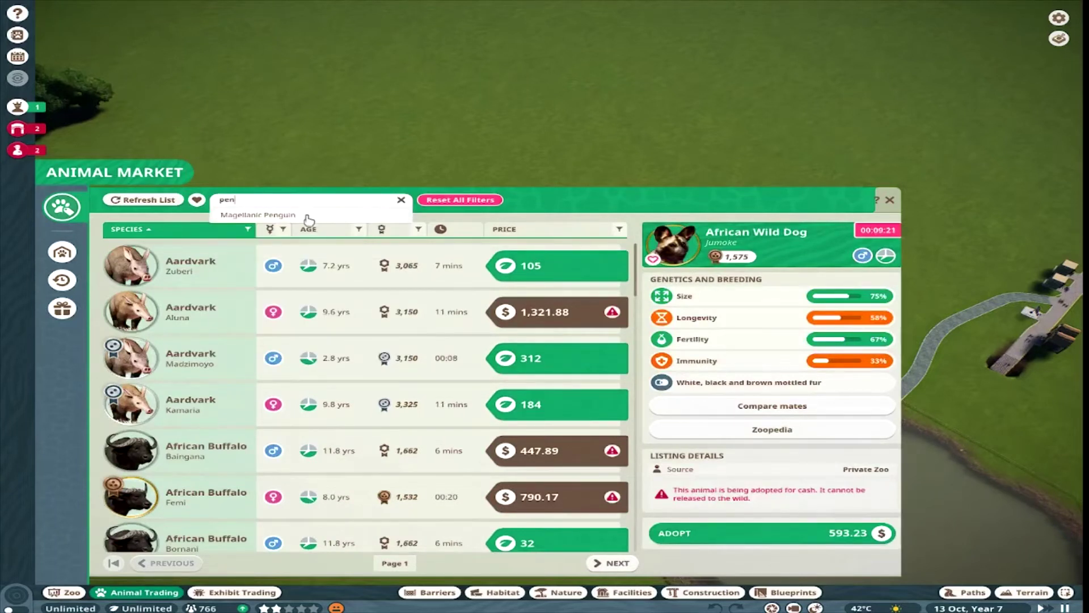
click(308, 217)
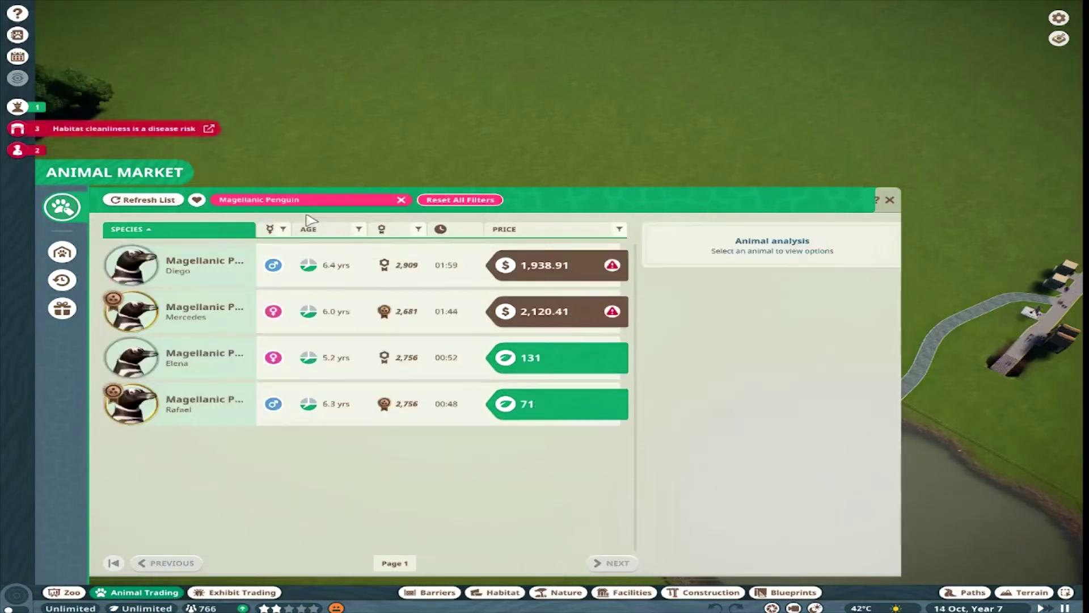
click(402, 200)
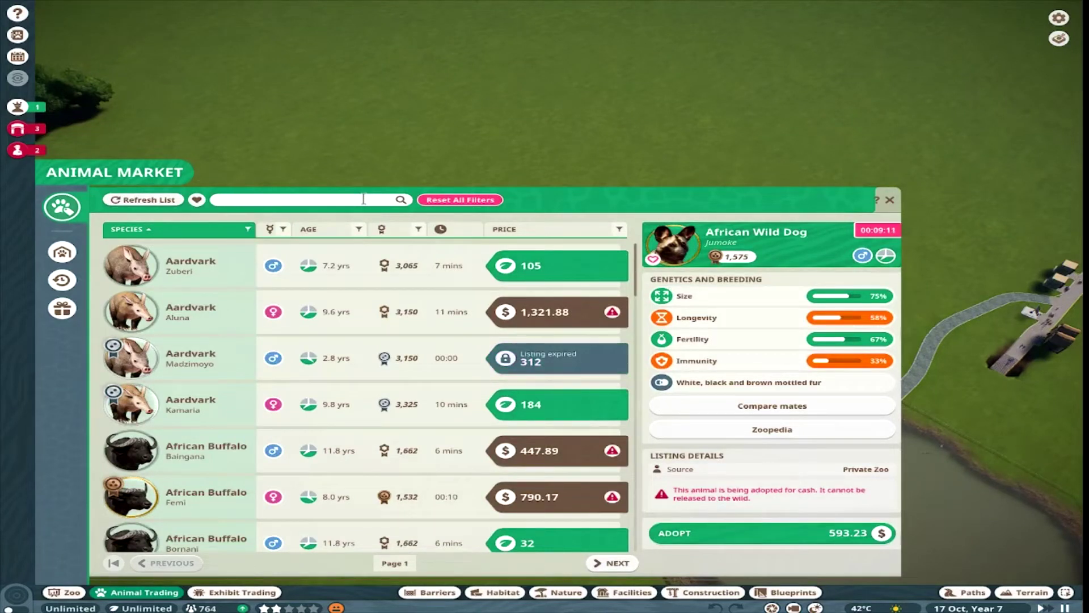
text(seal)
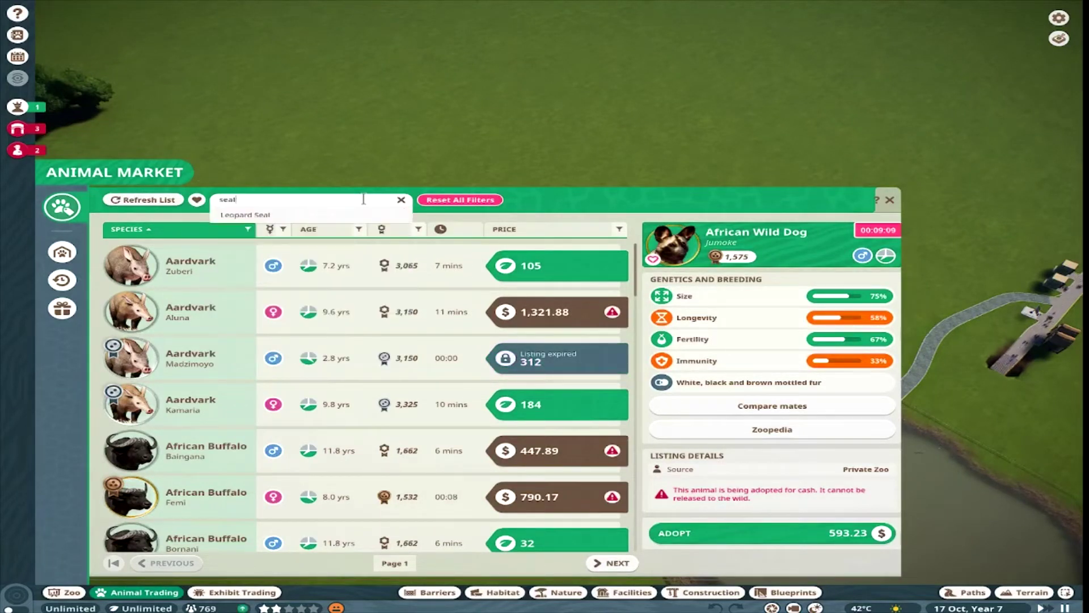
click(299, 215)
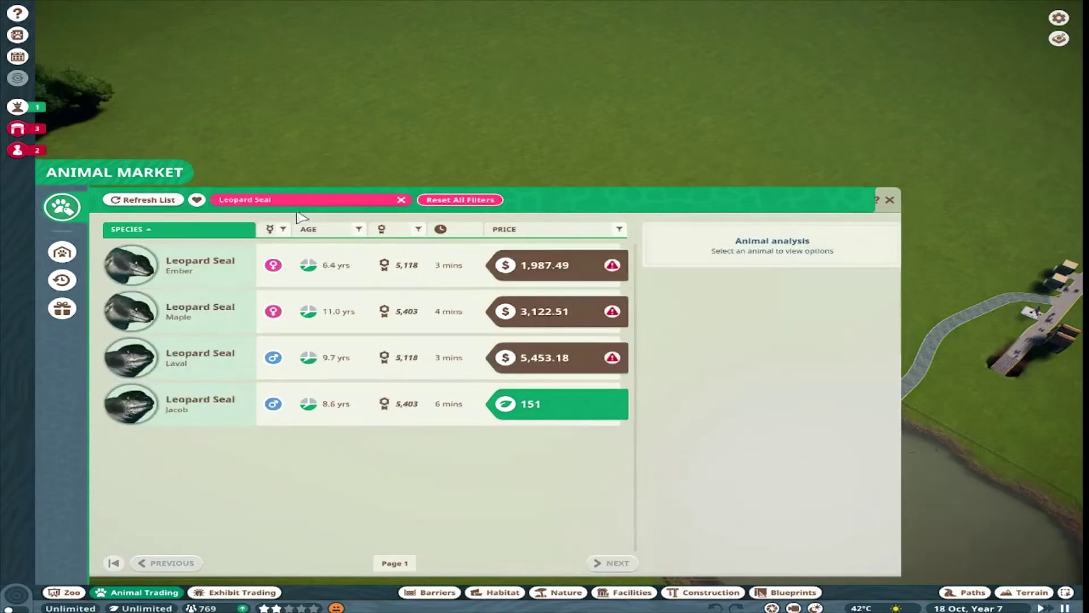
- Close the Animal Market and zoom the camera in and out over the dolphin pond
click(890, 200)
scroll(894, 203, up, 3)
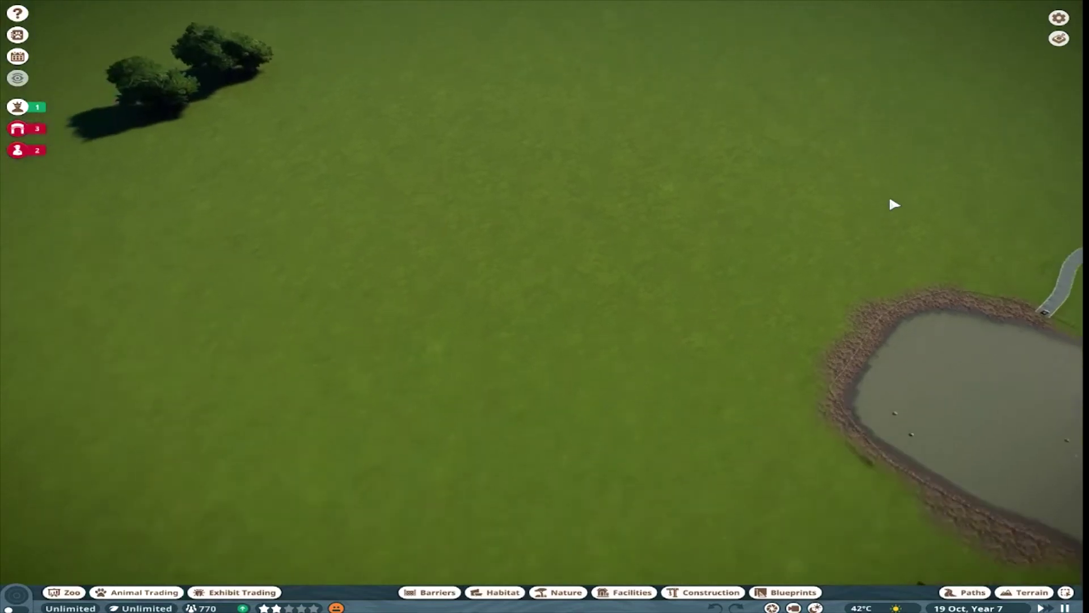
scroll(895, 204, down, 5)
scroll(859, 222, up, 10)
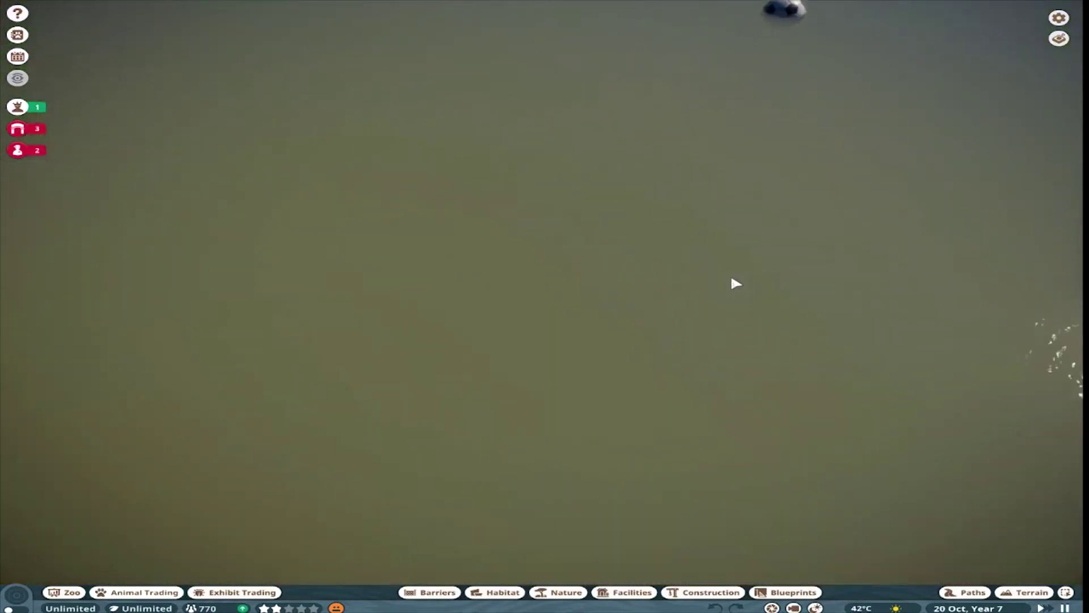
scroll(736, 283, up, 3)
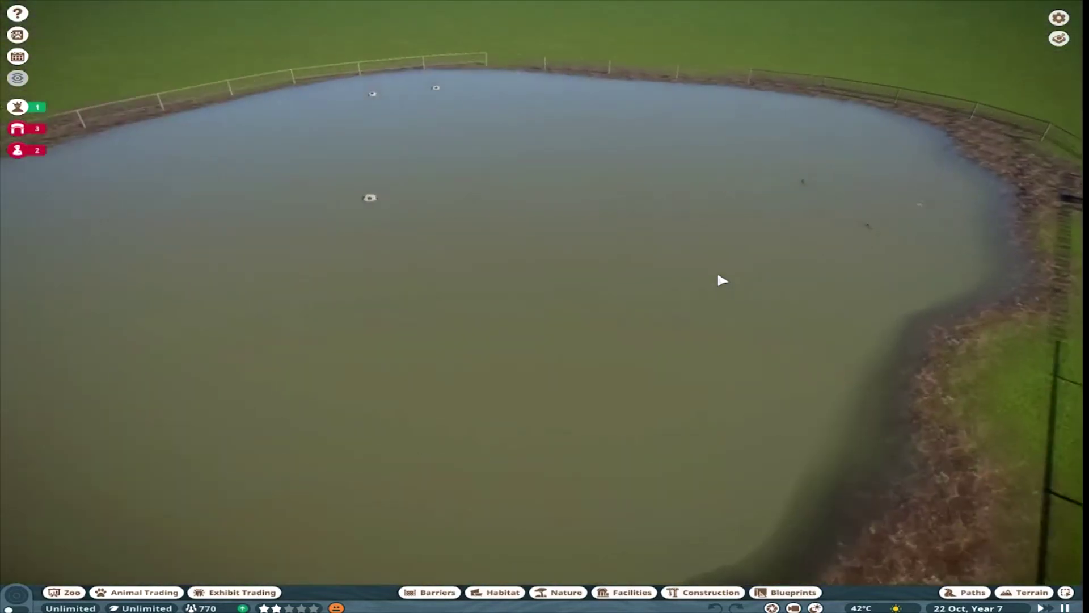
scroll(718, 276, down, 5)
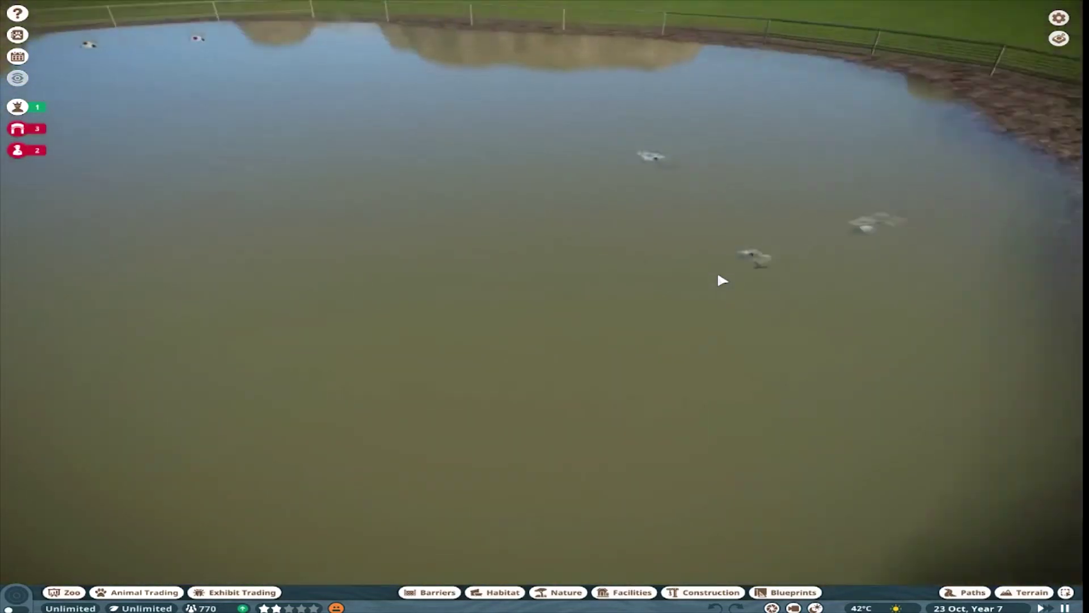
scroll(756, 277, up, 5)
scroll(838, 275, down, 2)
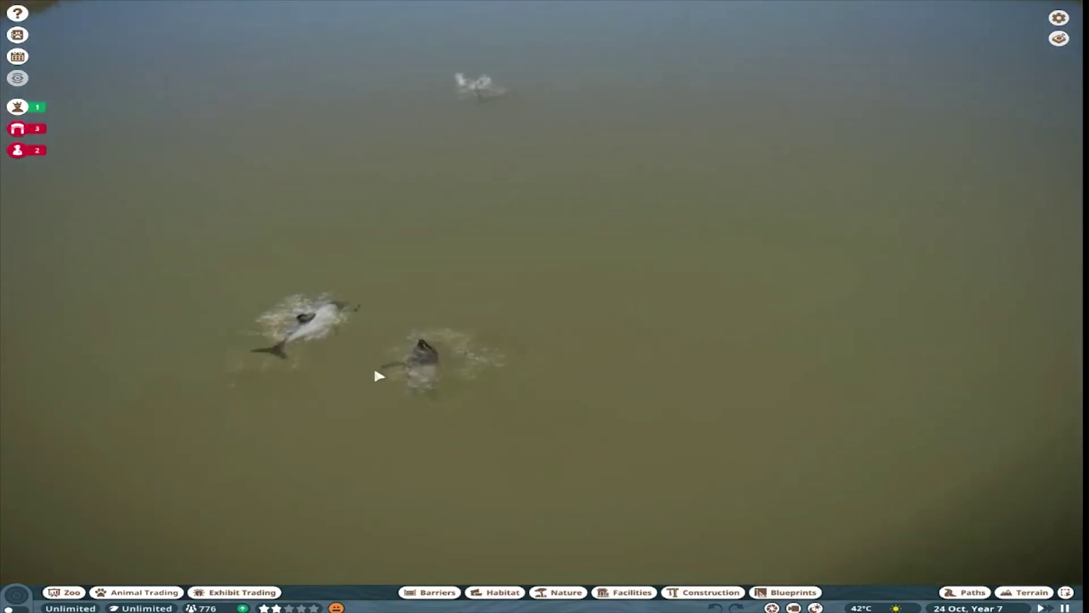
- Rotate the view around the dolphin pond and move across the grass toward nearby exhibits
scroll(352, 307, down, 5)
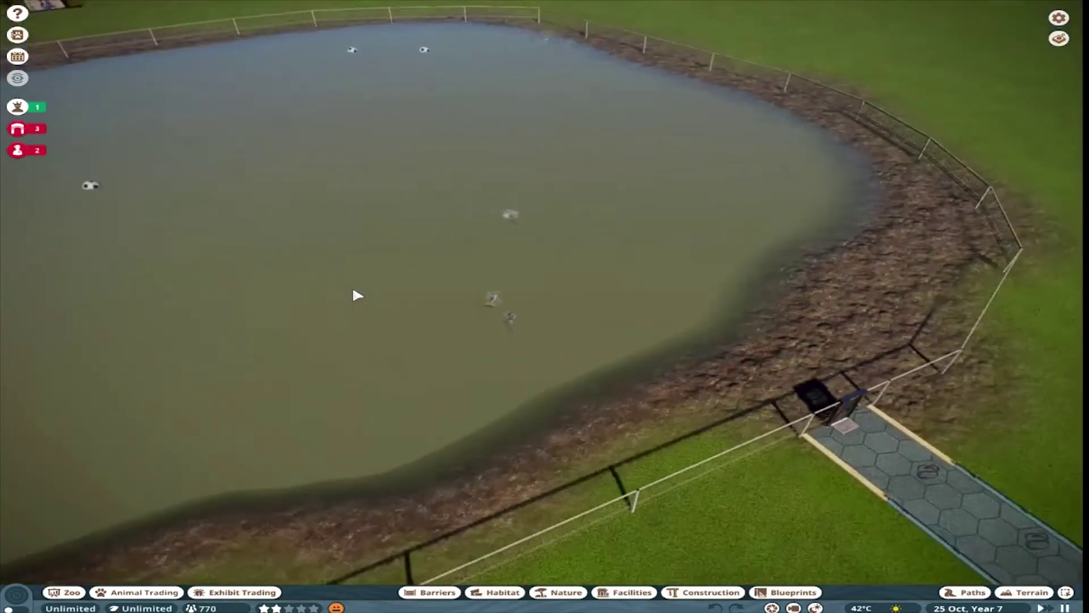
drag(575, 375, 574, 376)
scroll(576, 372, down, 10)
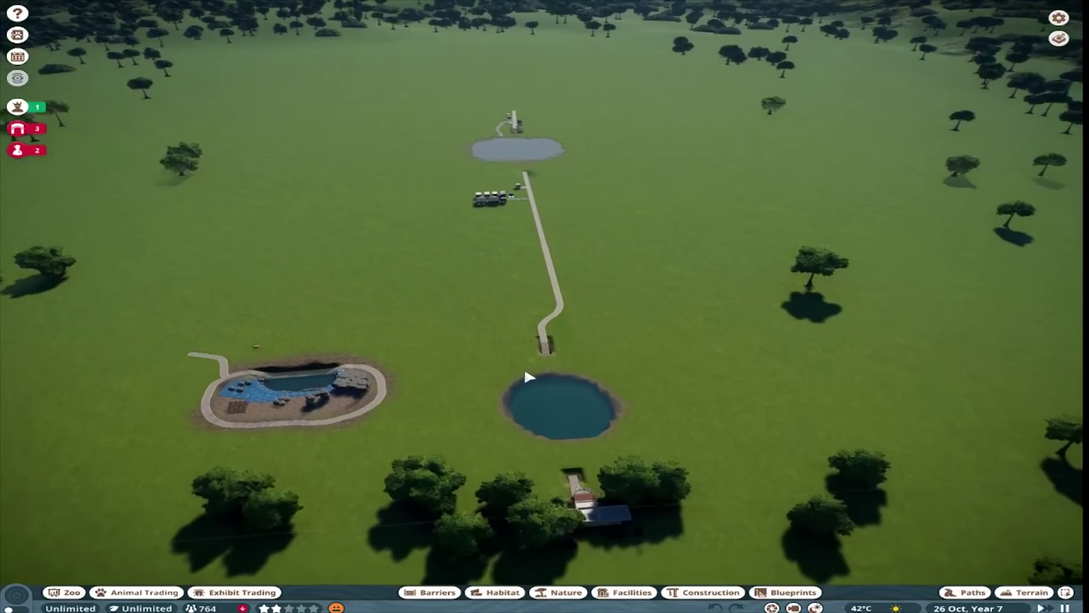
scroll(491, 375, up, 10)
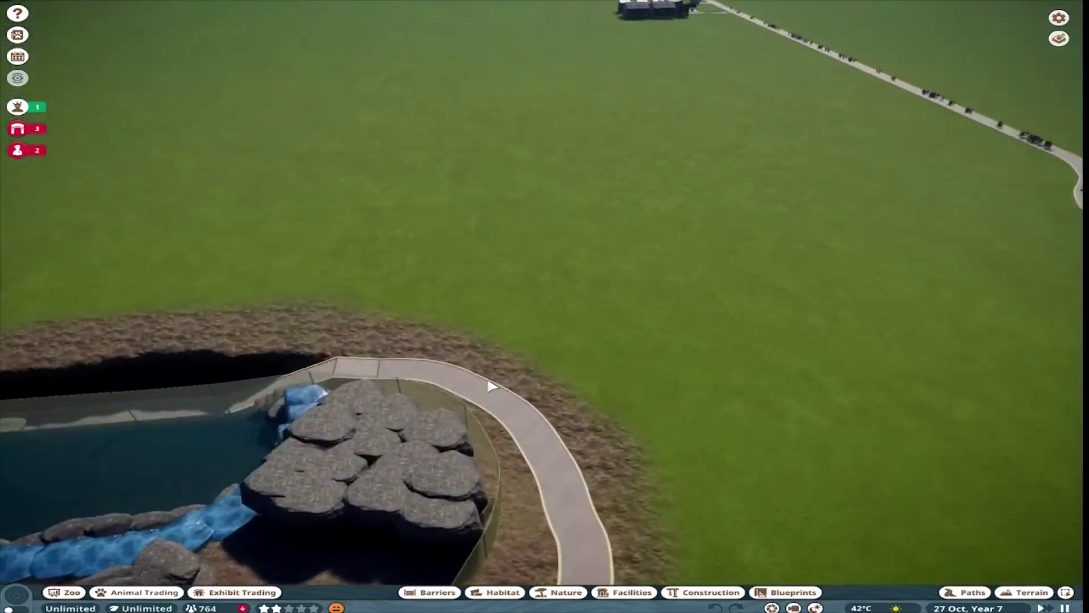
scroll(488, 386, down, 5)
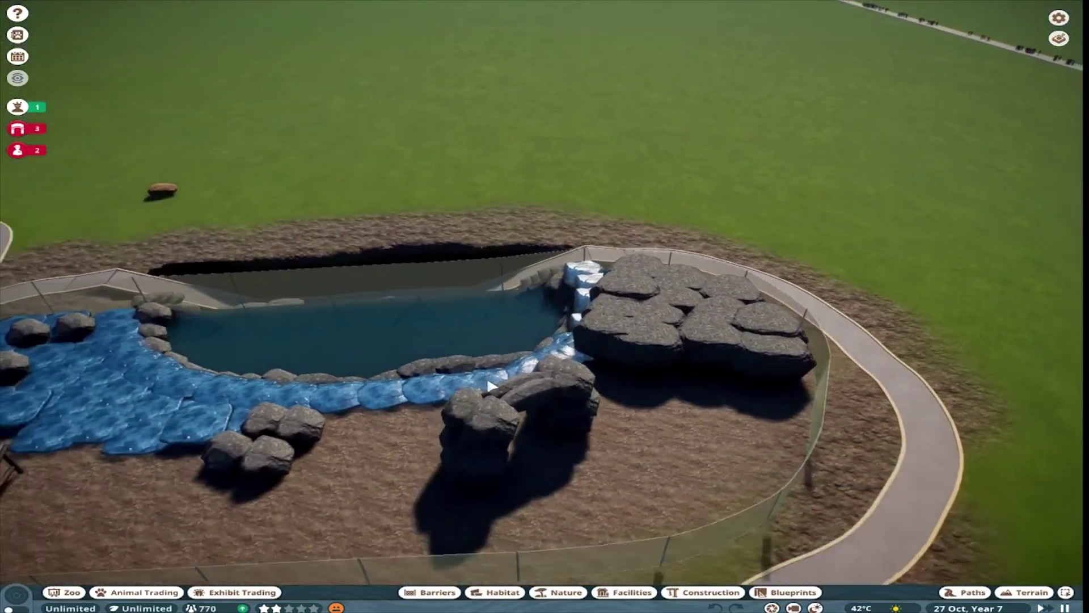
scroll(442, 373, up, 5)
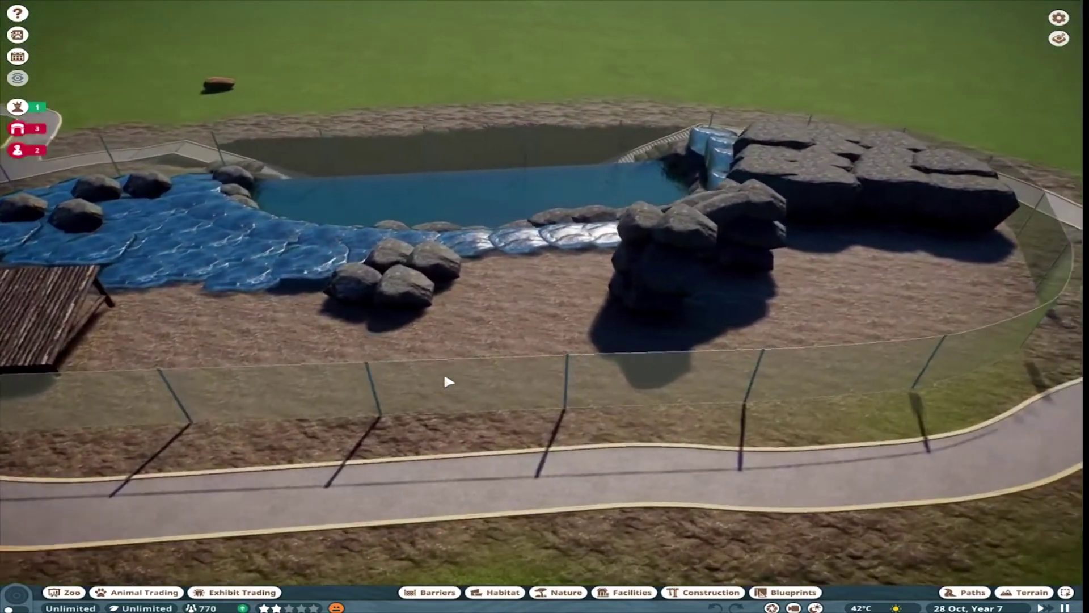
scroll(633, 357, down, 10)
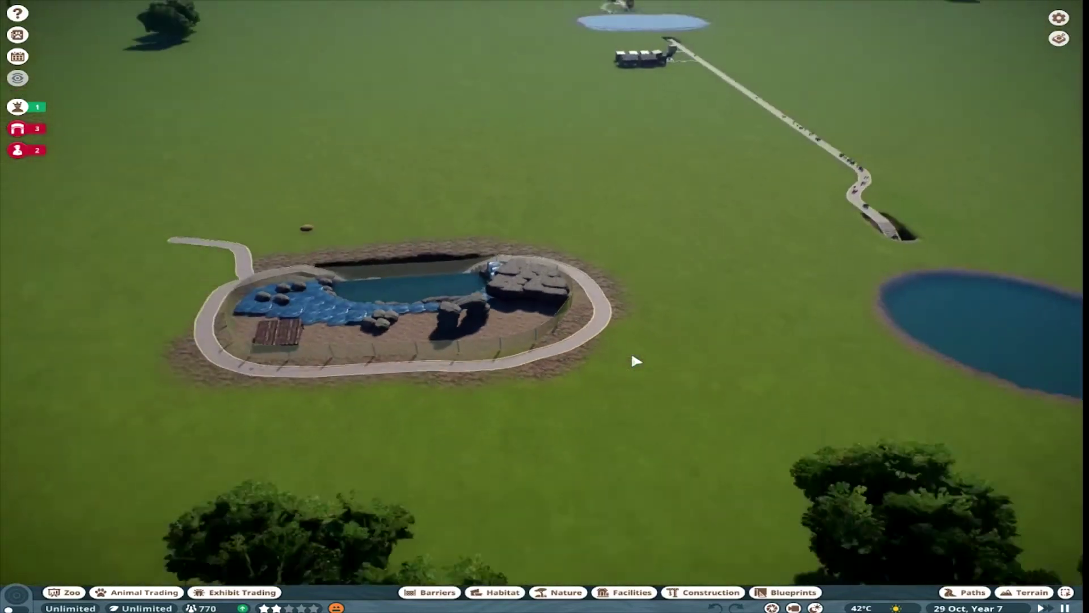
key(w)
key(d)
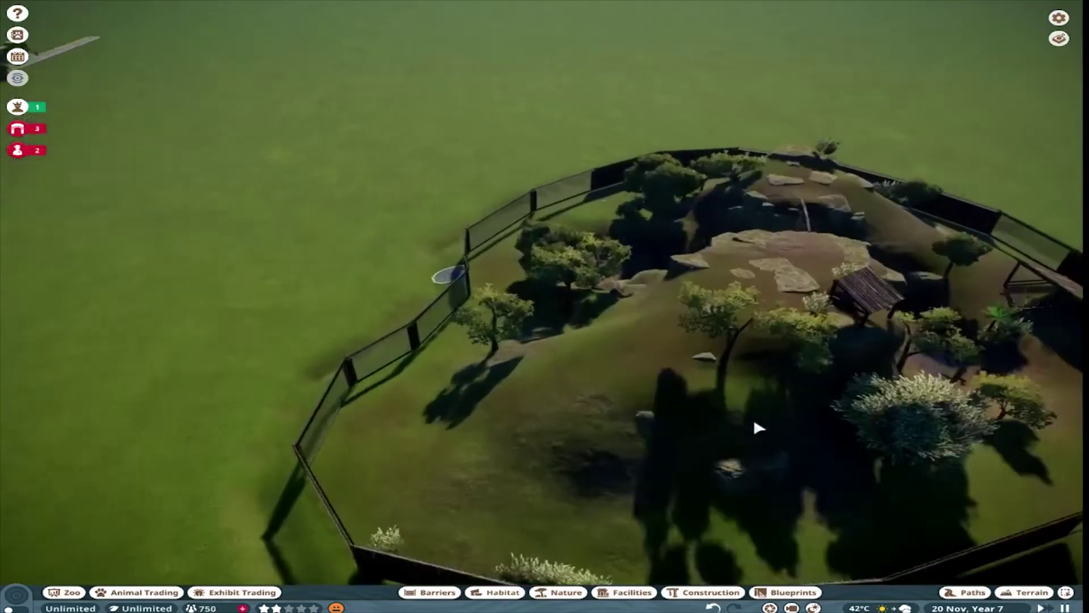
- Start a staff path from the habitat gate pad, laying pieces across the grass and undoing extras
scroll(756, 428, up, 3)
scroll(606, 308, up, 4)
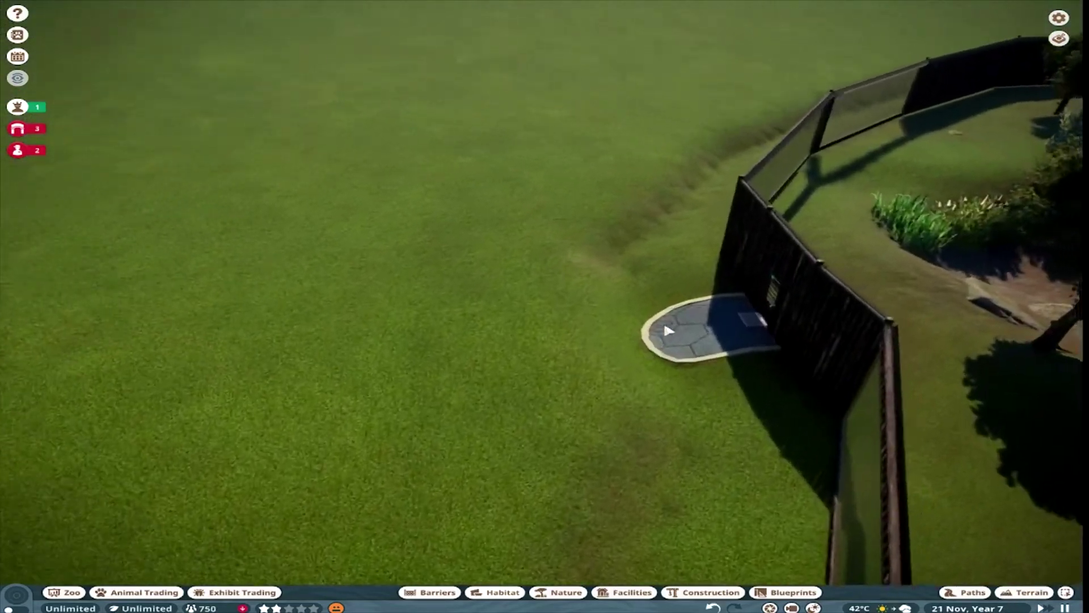
click(974, 592)
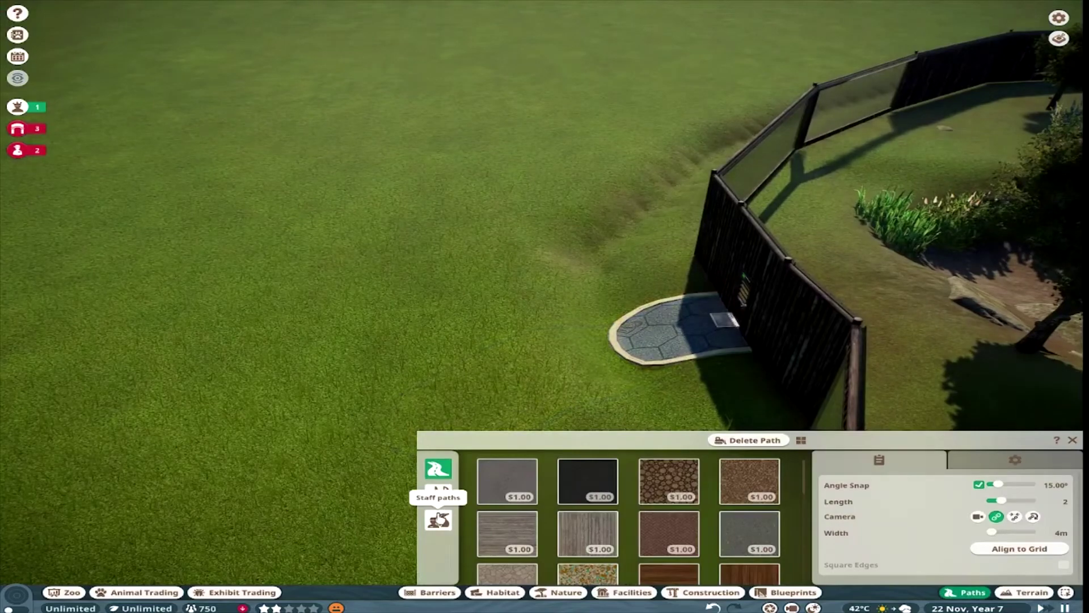
click(441, 519)
click(652, 329)
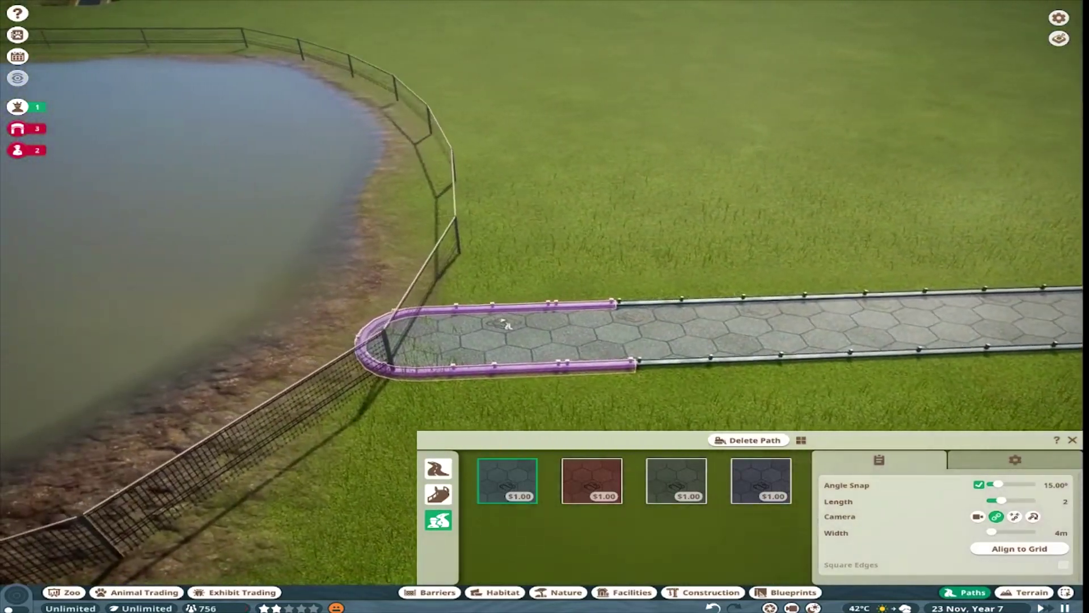
scroll(503, 325, down, 5)
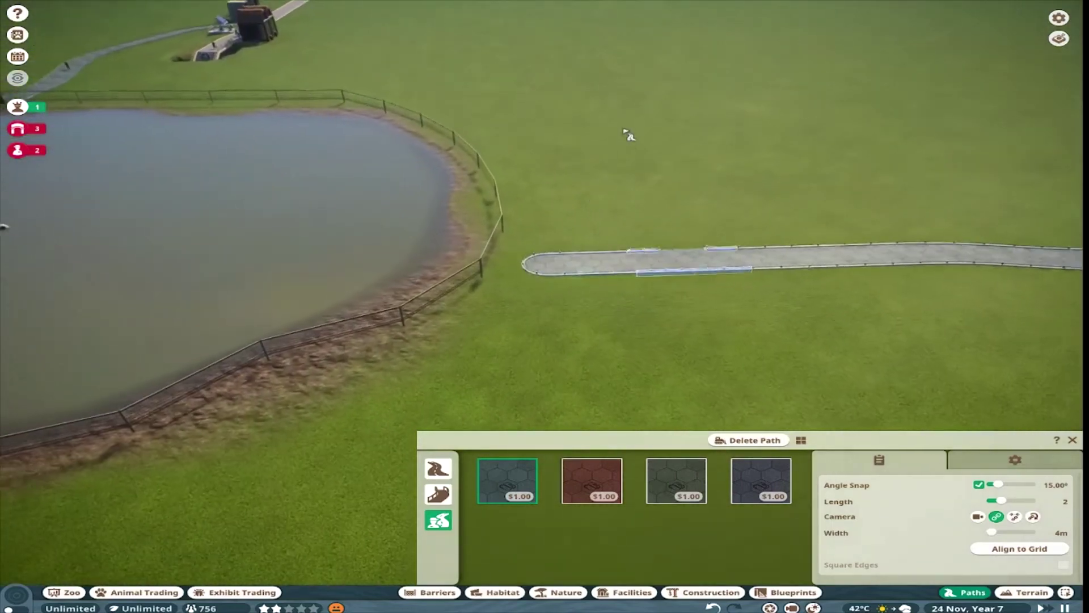
click(596, 266)
click(617, 264)
click(587, 261)
click(476, 267)
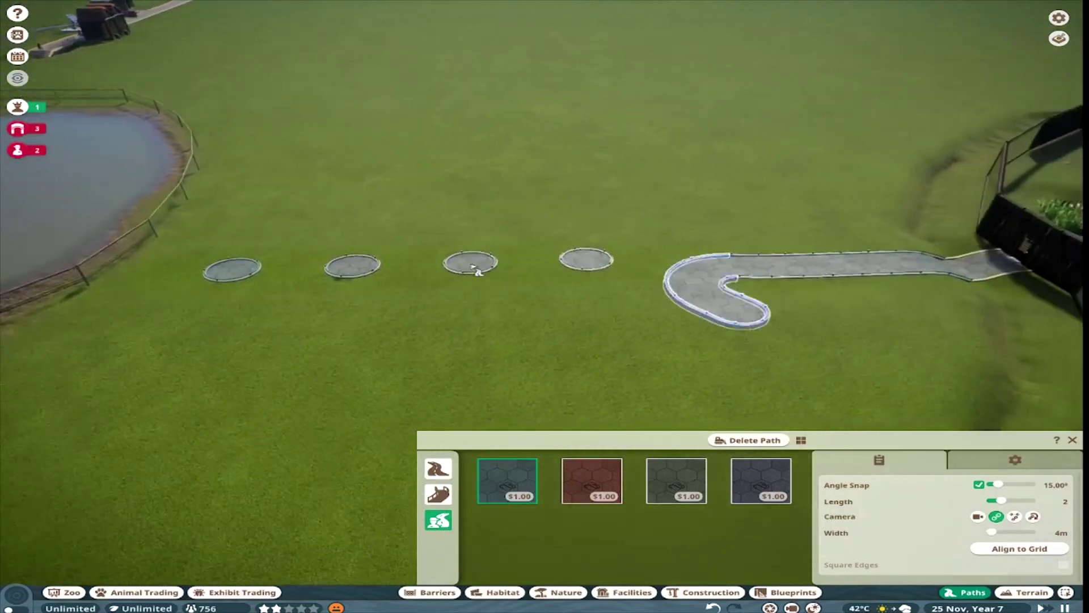
click(476, 267)
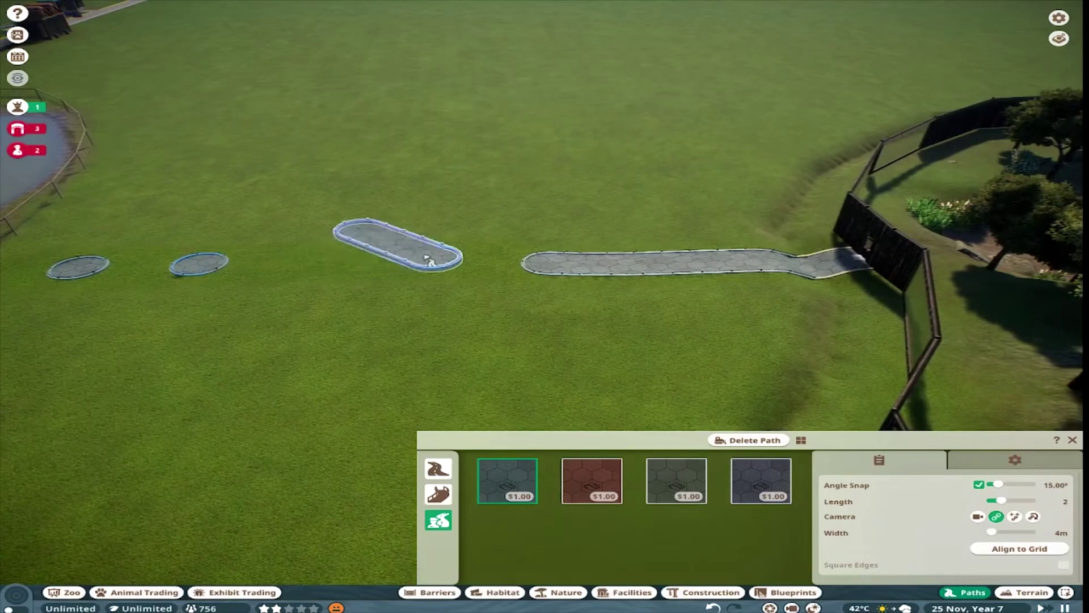
key(ctrl+z)
key(ctrl+z)
key(ctrl+z)
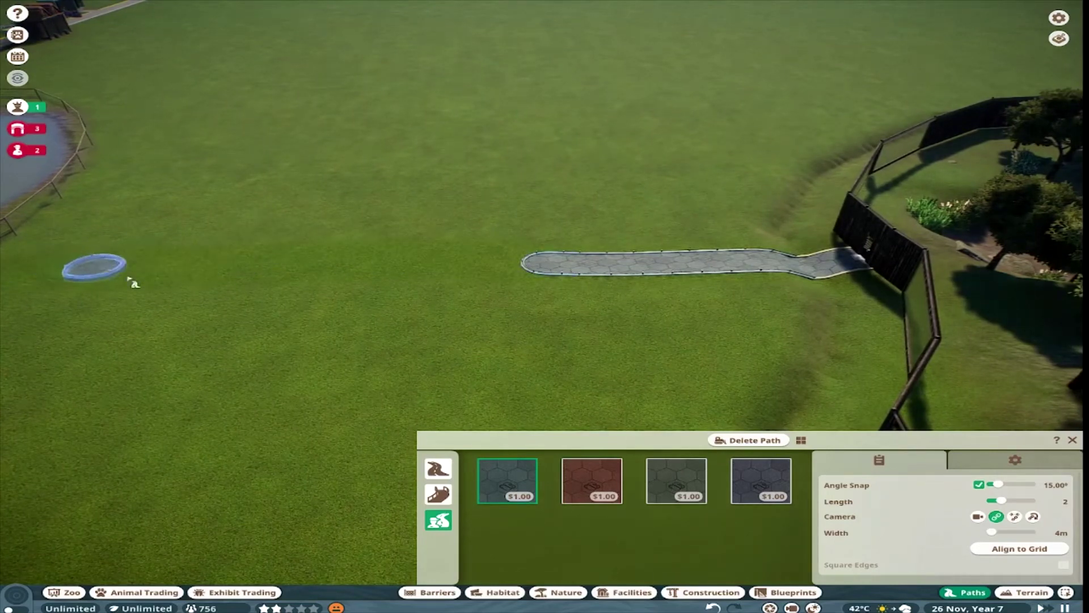
- Follow the new path toward the entrance walkway and close the path building tools
scroll(132, 282, down, 10)
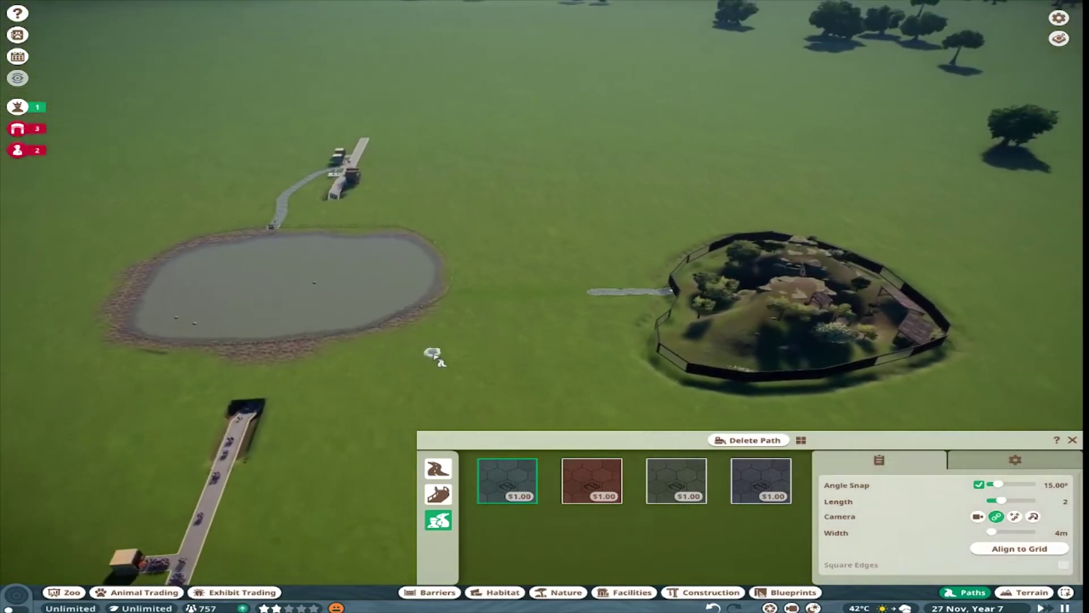
scroll(434, 354, up, 5)
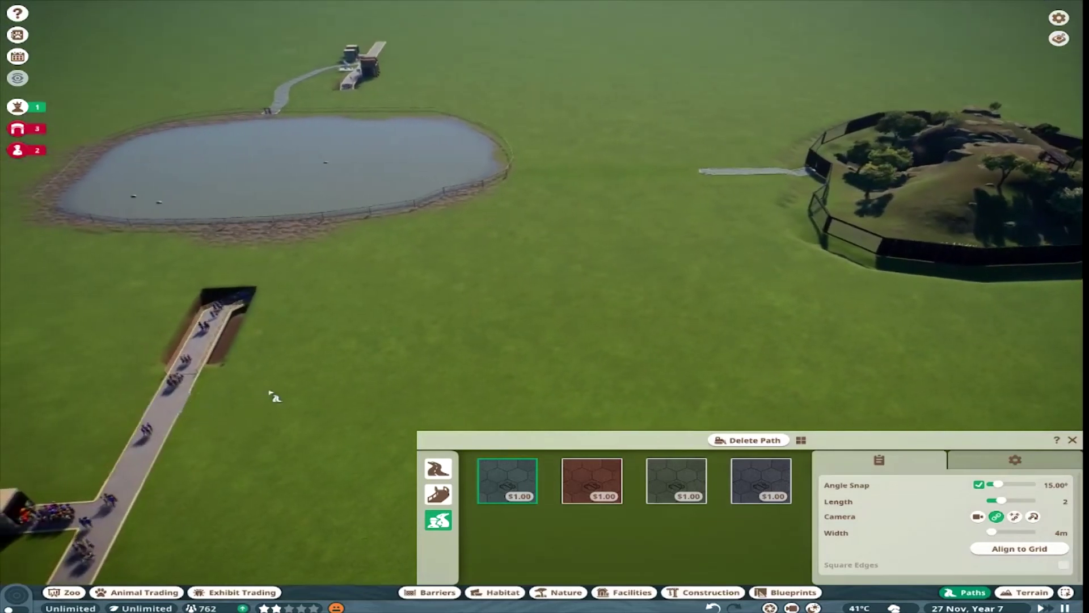
key(d)
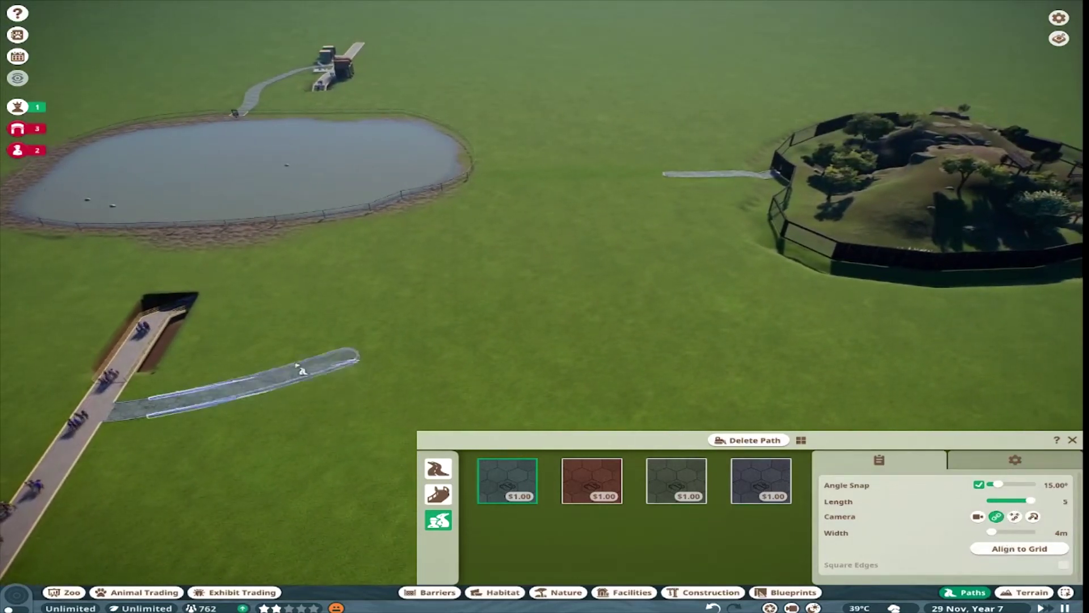
key(d)
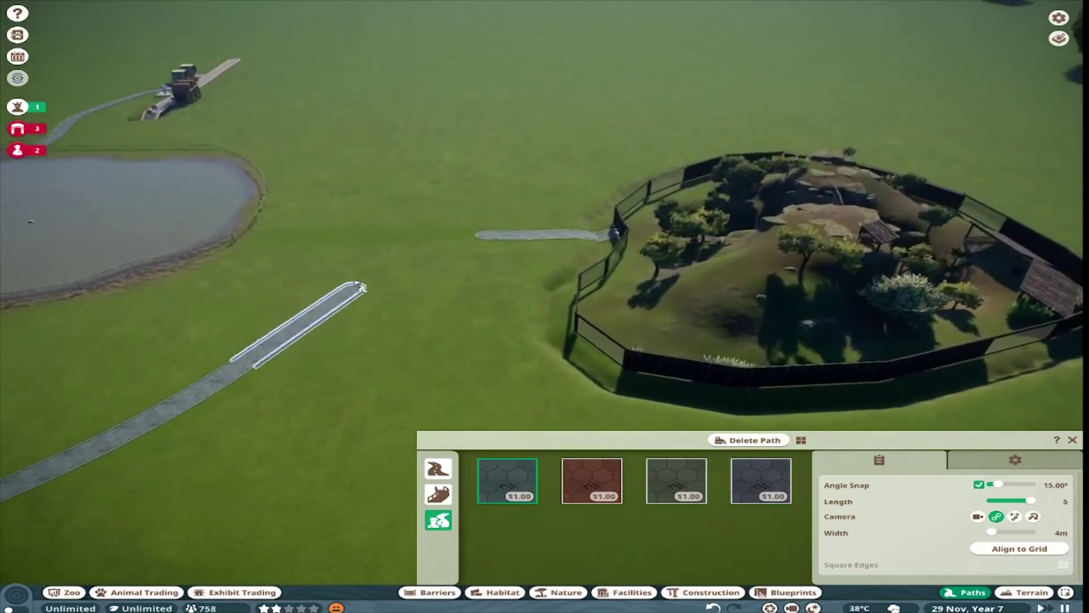
scroll(362, 287, up, 3)
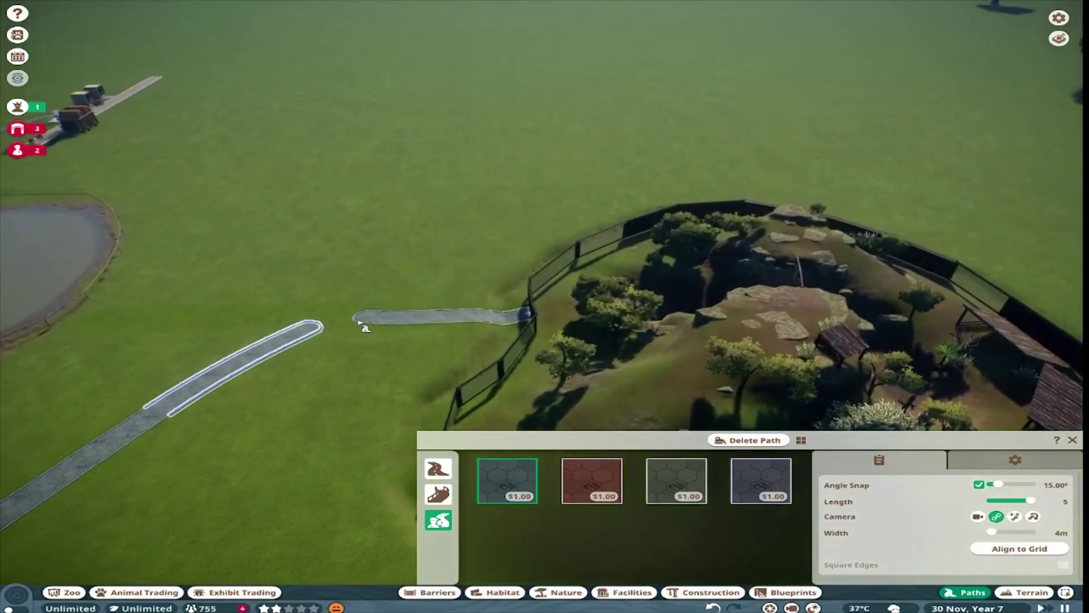
scroll(363, 327, down, 5)
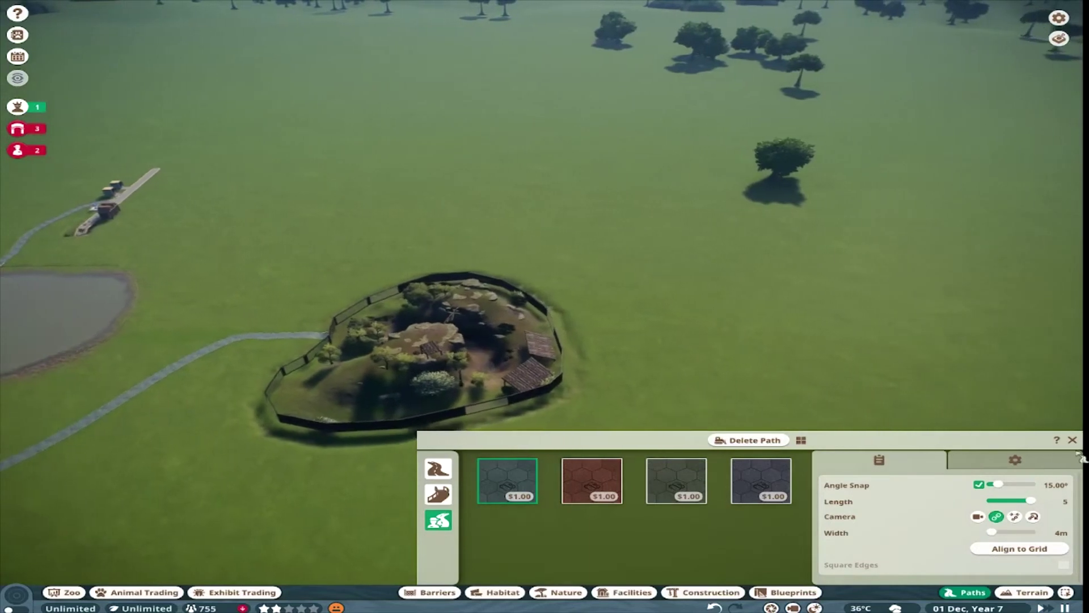
key(Escape)
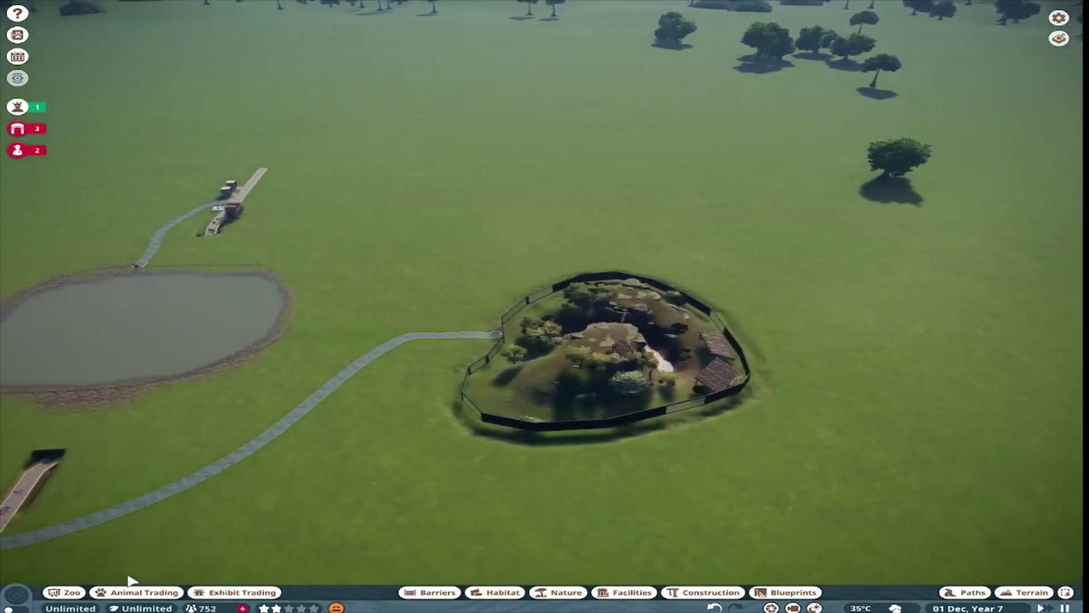
- Filter the Animal Market to Ocelot and adopt Quri and Yanaymi
click(135, 591)
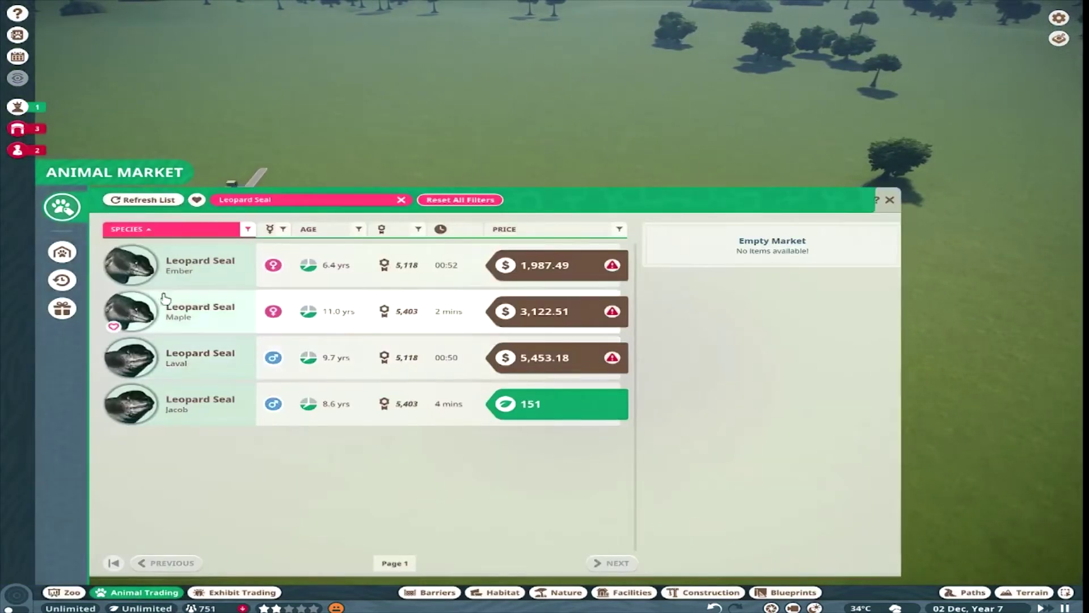
click(401, 201)
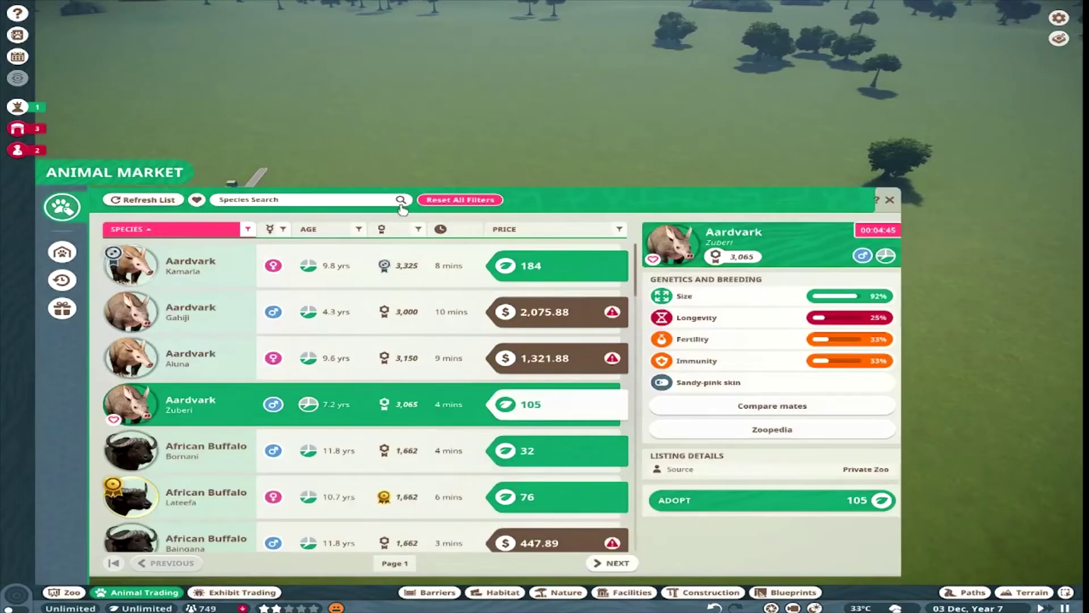
text(oce)
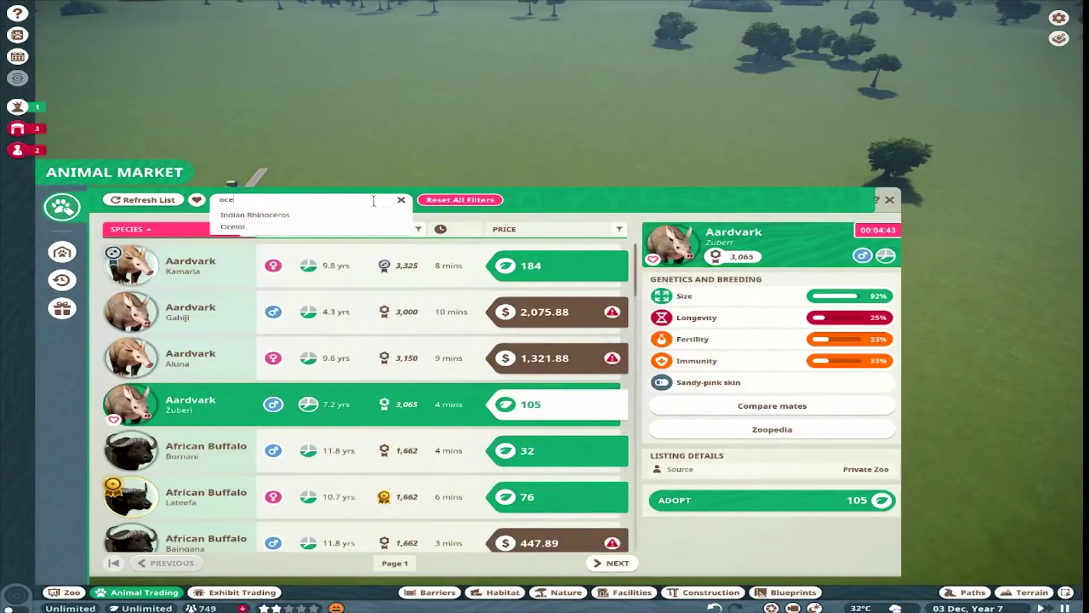
click(233, 226)
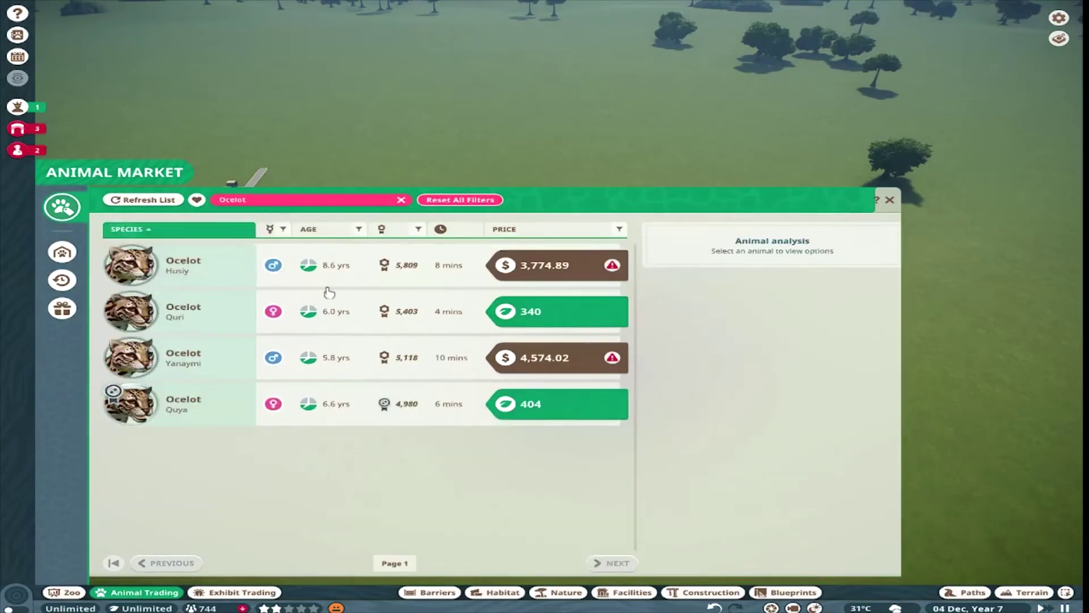
click(577, 316)
click(731, 501)
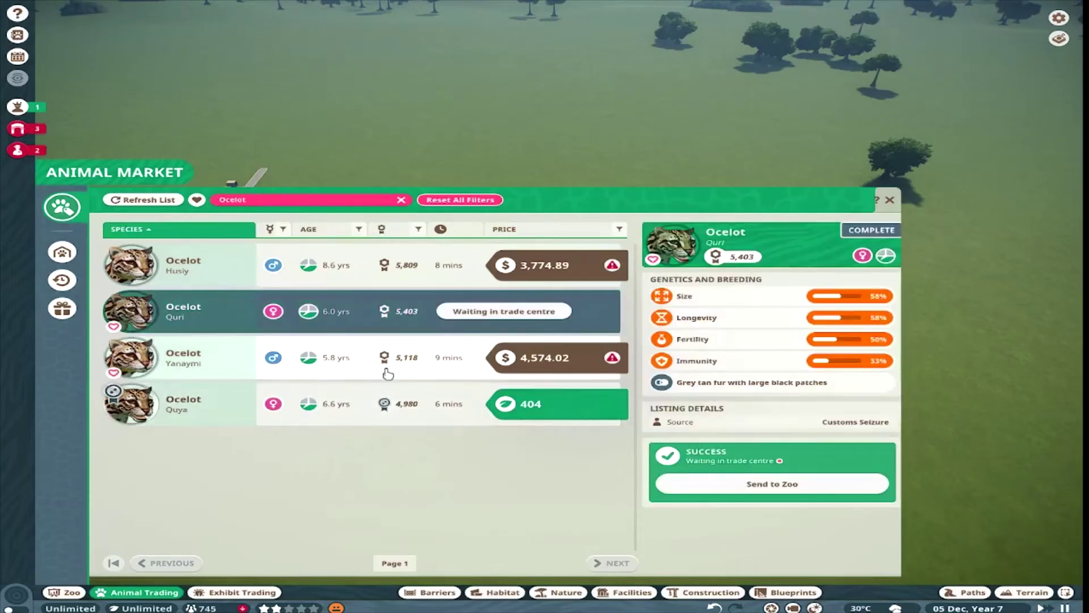
click(363, 360)
click(738, 536)
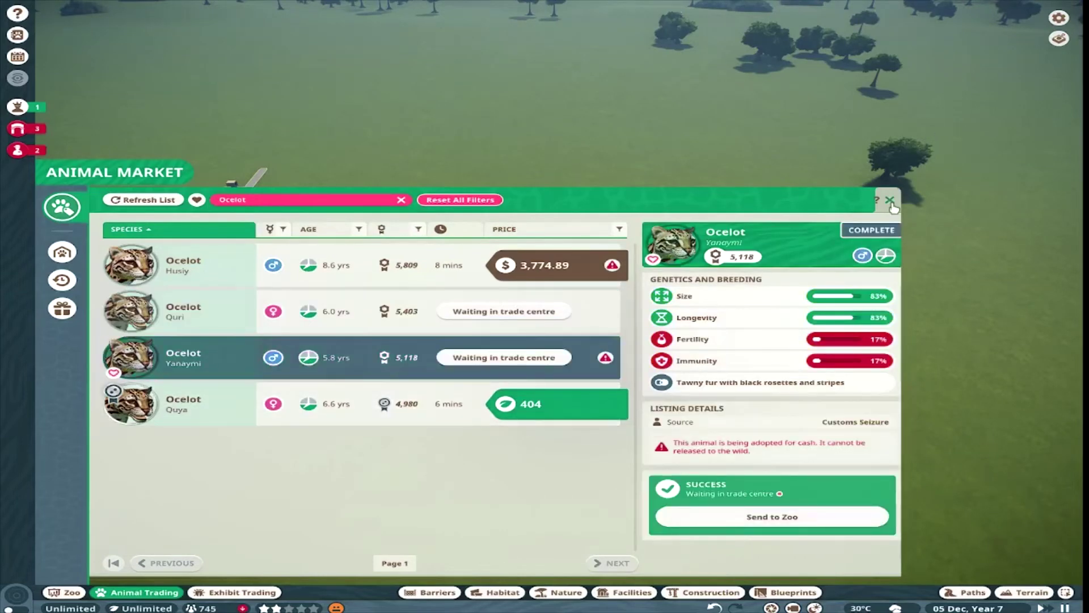
- Send Yanaymi to the zoo for delivery to Habitat 2 and fast-forward time
click(772, 517)
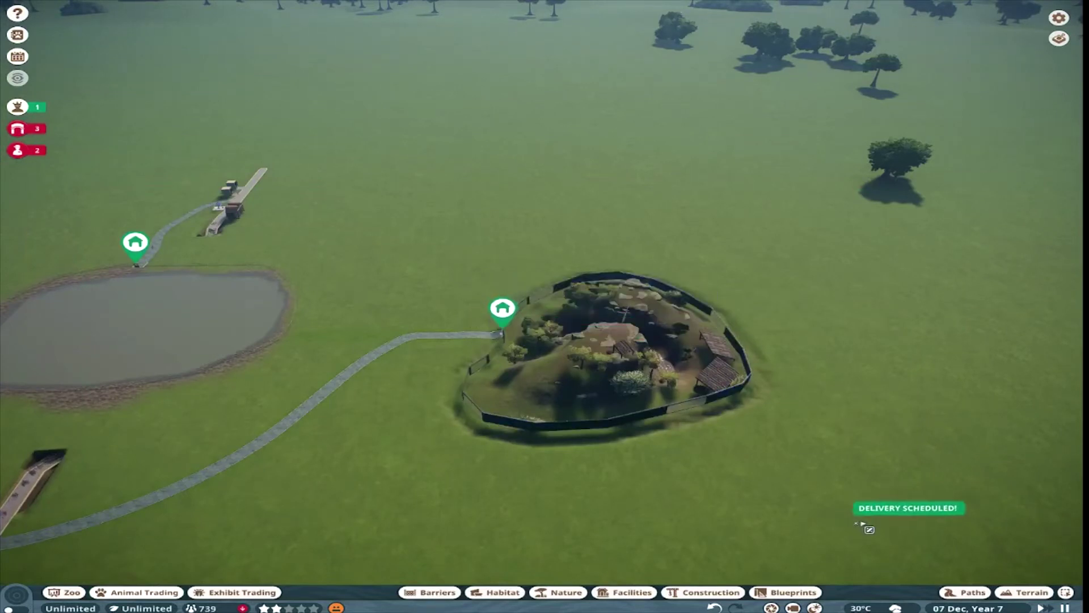
click(139, 592)
click(1044, 608)
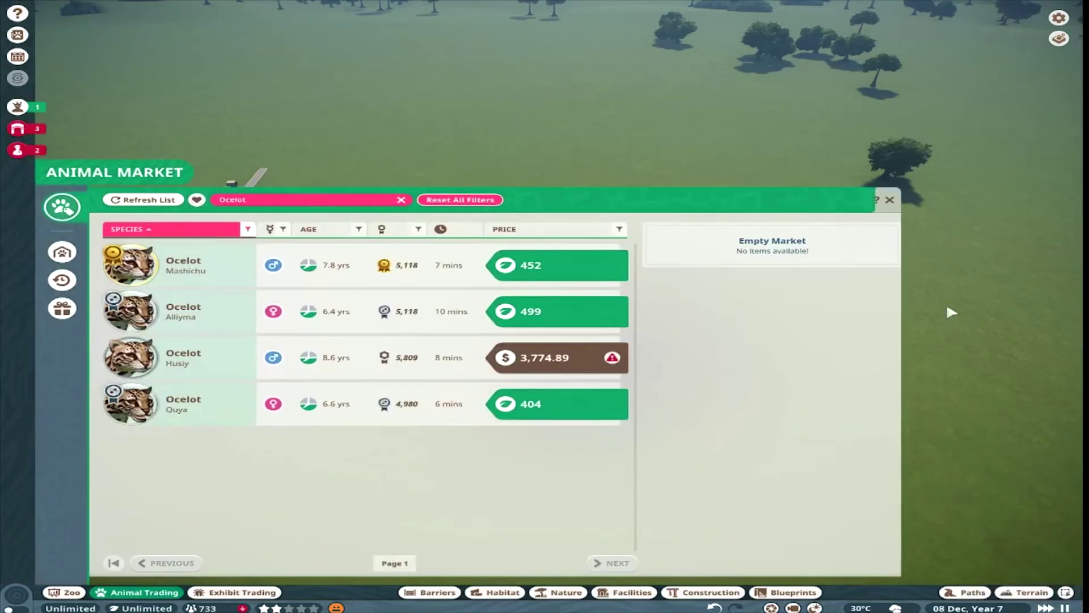
click(890, 199)
scroll(454, 392, up, 4)
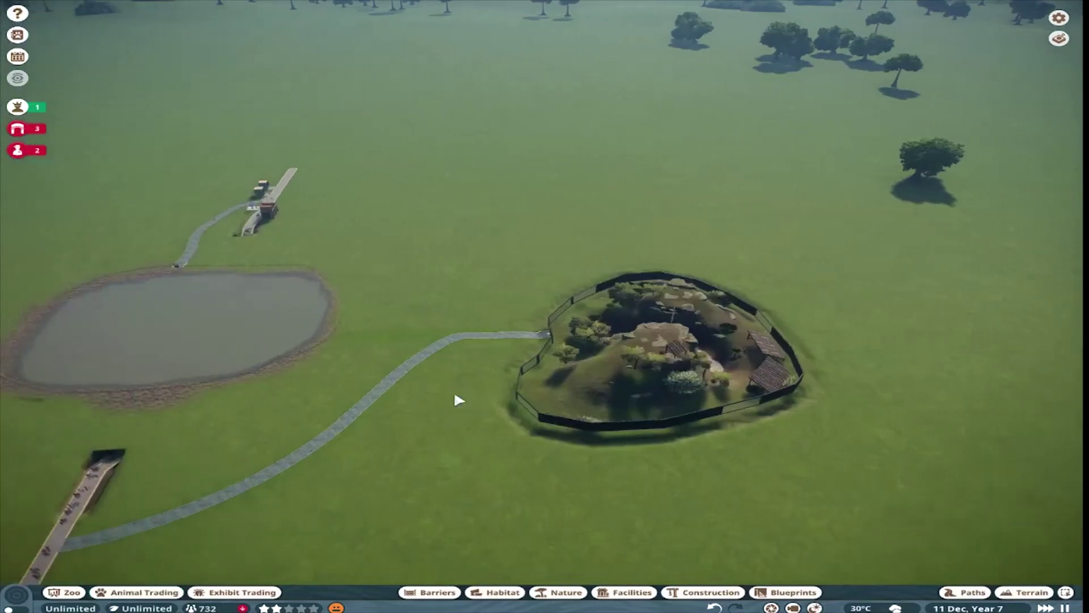
scroll(454, 395, up, 5)
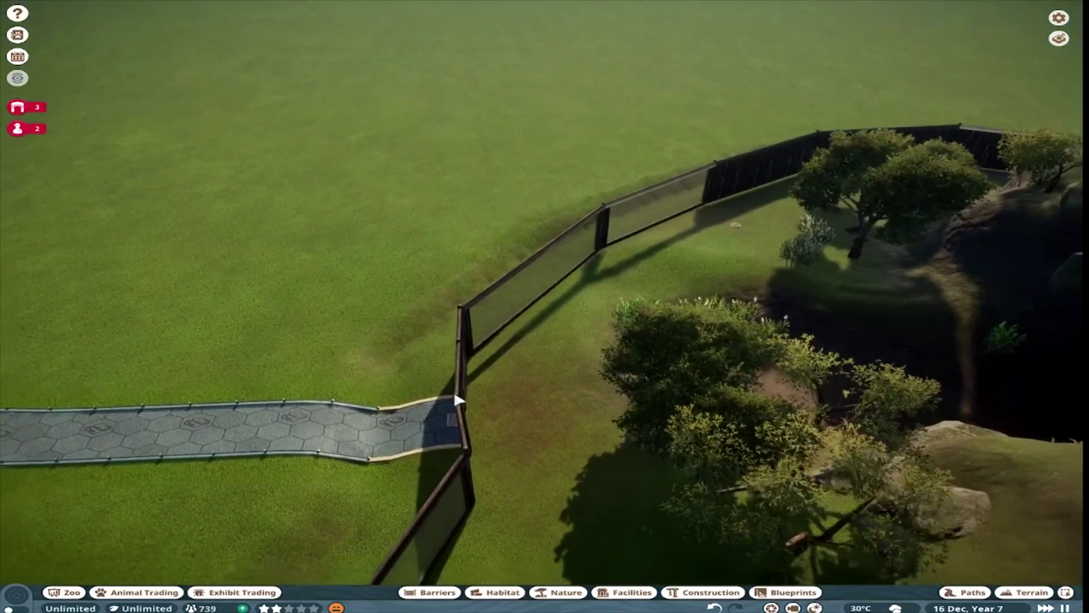
scroll(456, 400, down, 6)
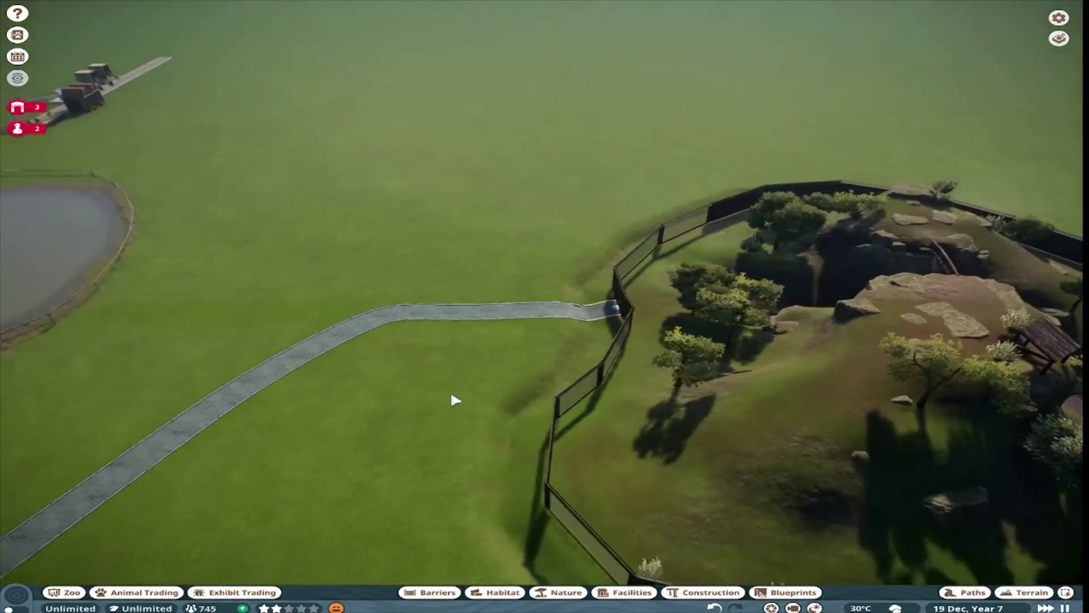
scroll(456, 400, down, 8)
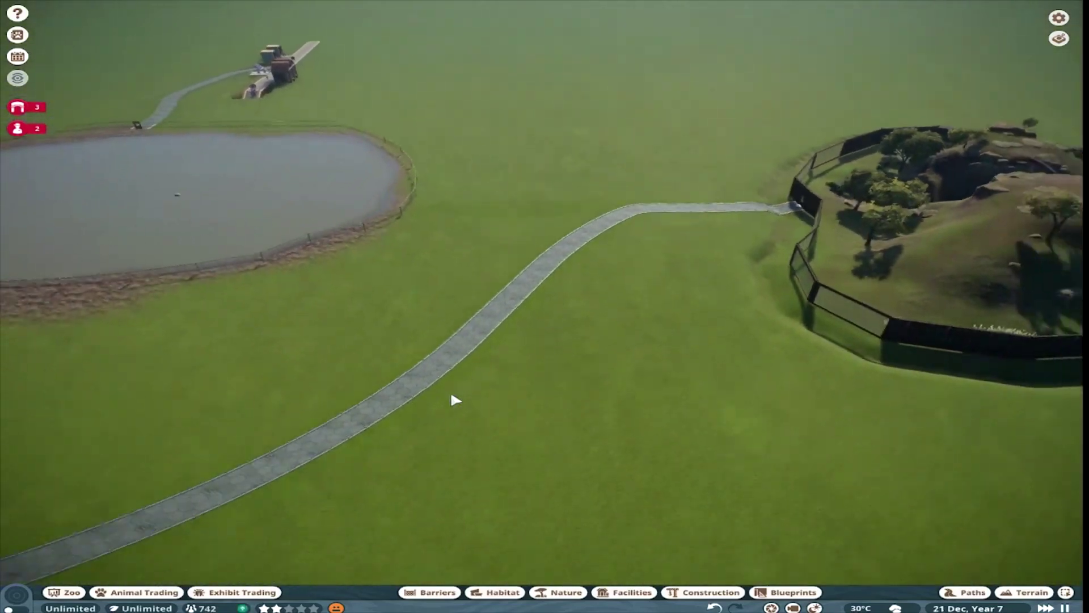
scroll(455, 400, up, 3)
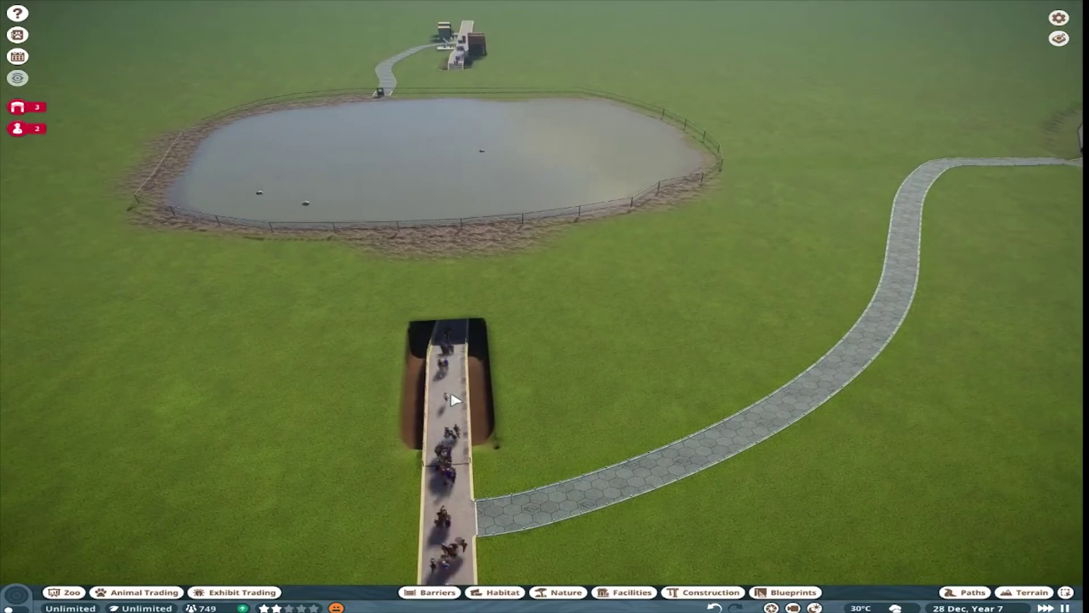
scroll(456, 400, down, 5)
scroll(456, 400, up, 3)
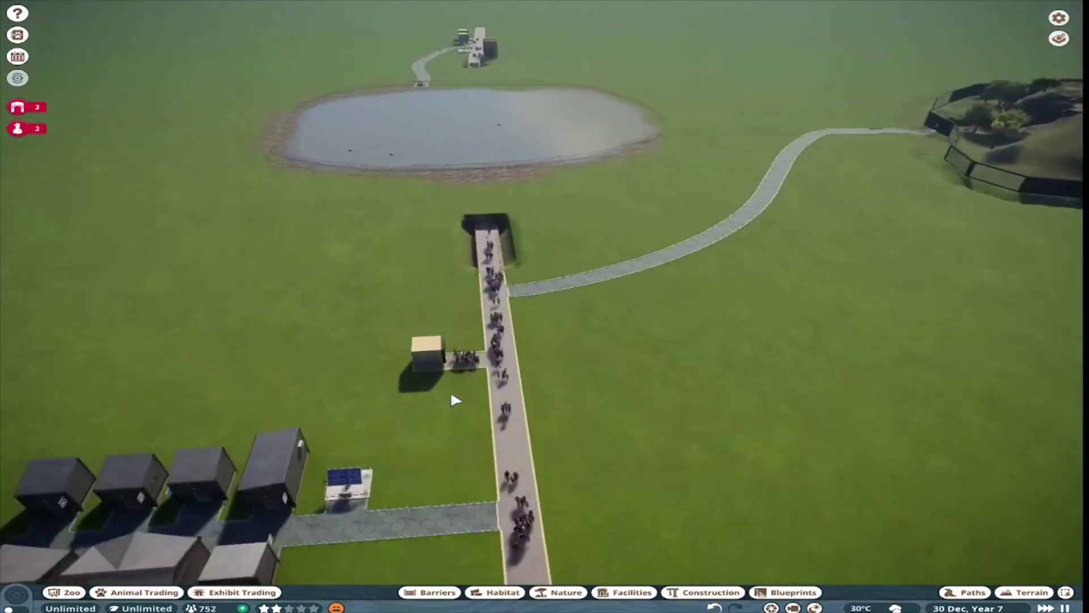
key(e)
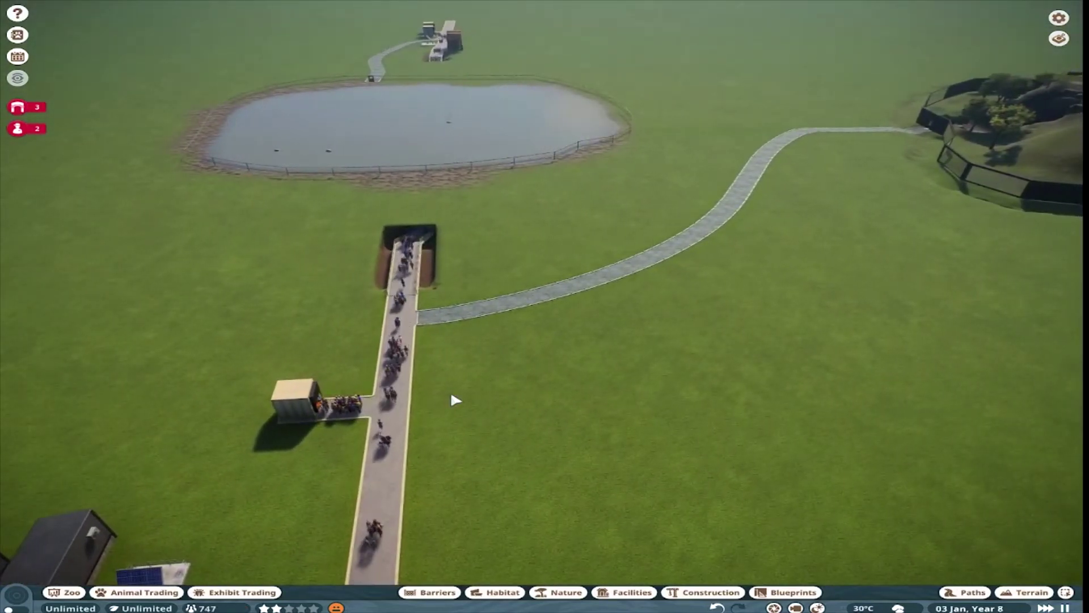
key(s)
key(w)
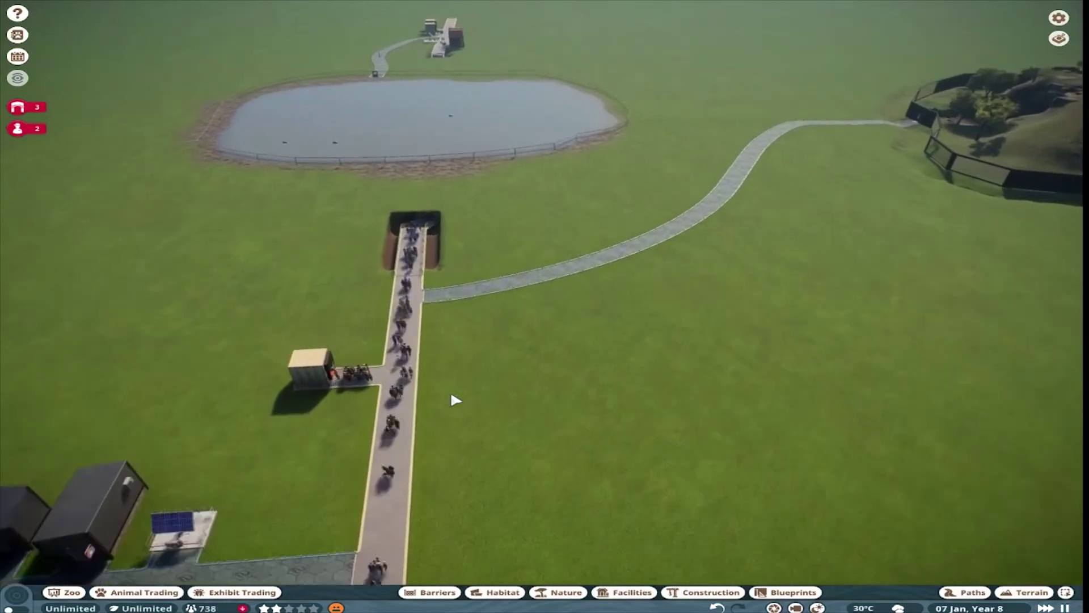
key(d)
key(d)
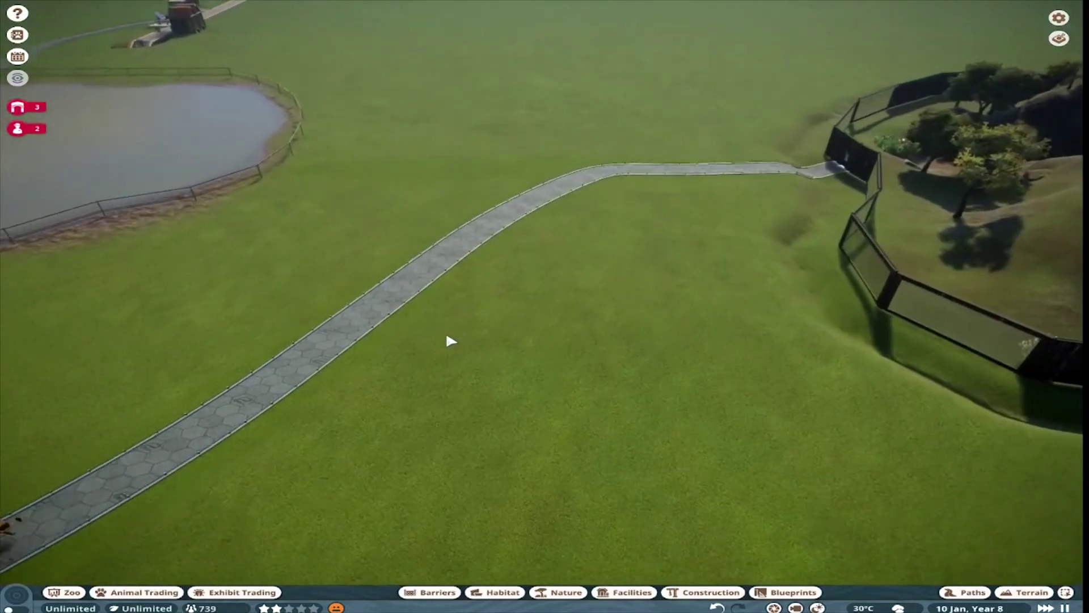
key(w)
key(w)
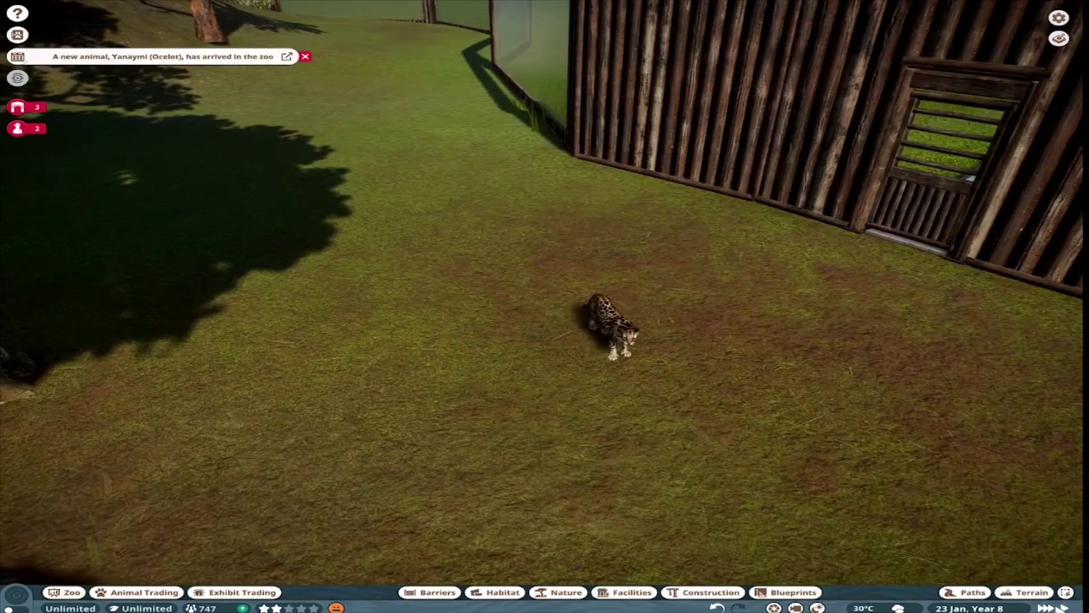
- Zoom in on the newly arrived ocelot Yanaymi in its habitat
scroll(976, 498, up, 5)
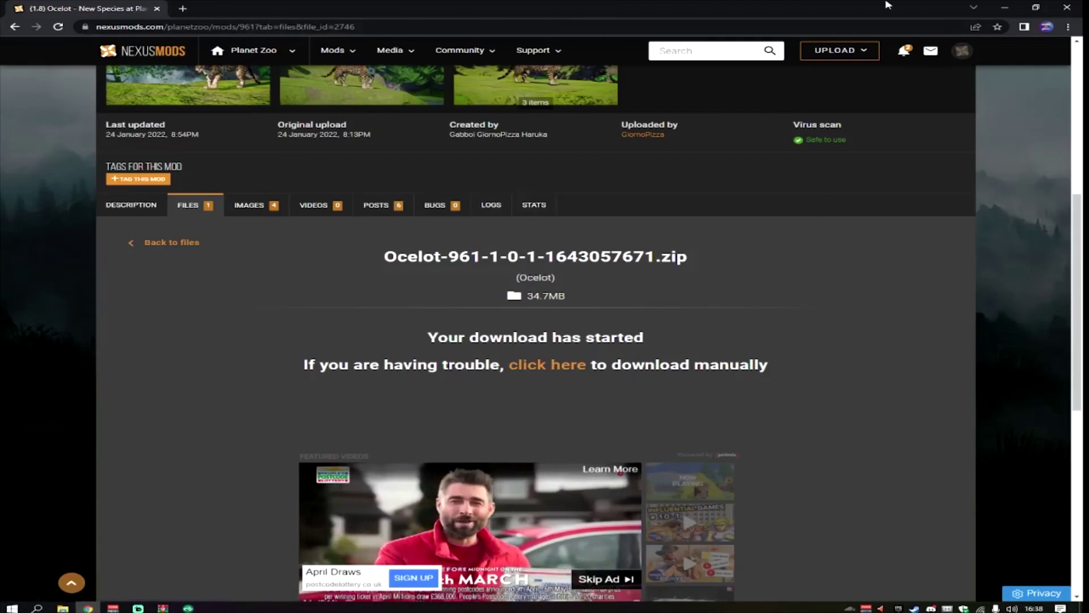
- Minimize the Chrome window to reveal the Windows desktop
click(1005, 8)
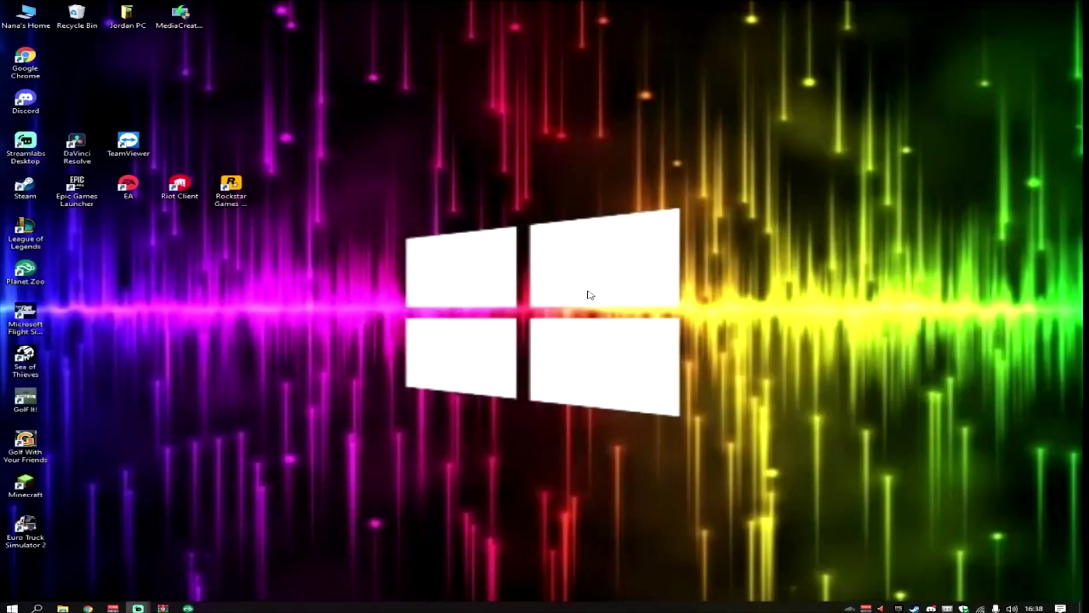